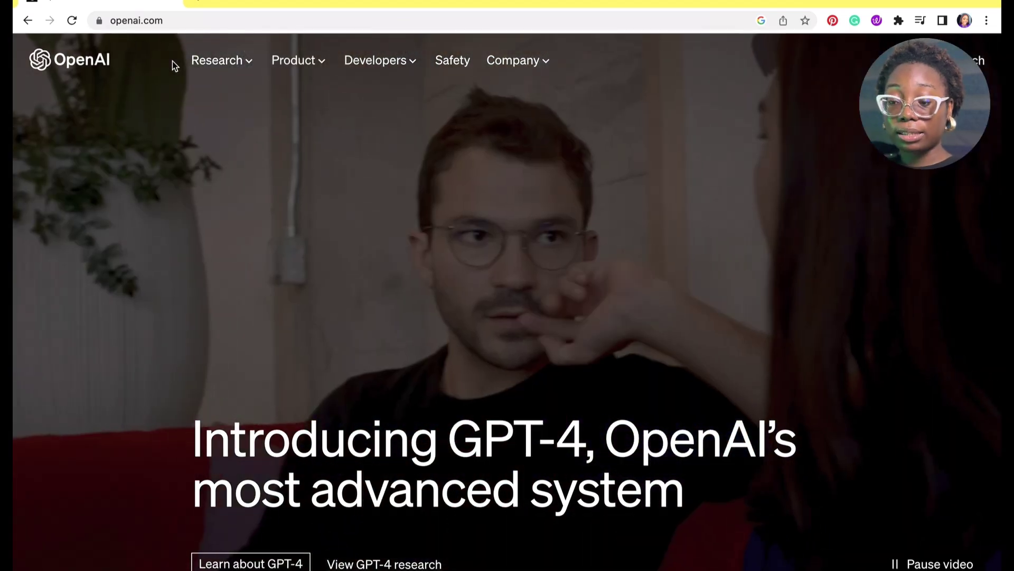
Step: Open ChatGPT from its section on the OpenAI homepage and place the cursor in the message field
scroll(234, 195, down, 7)
scroll(234, 195, down, 2)
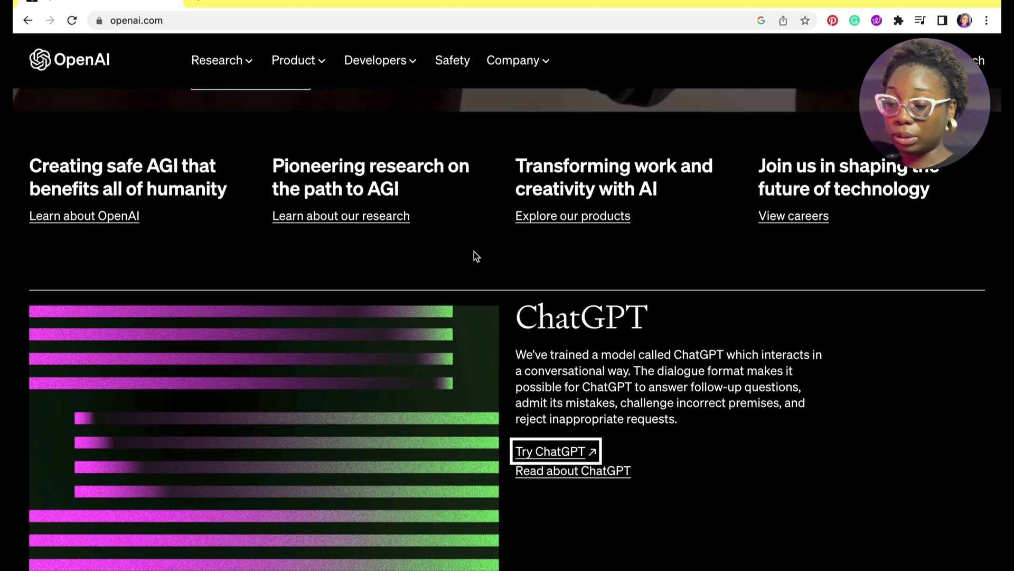
scroll(476, 256, down, 3)
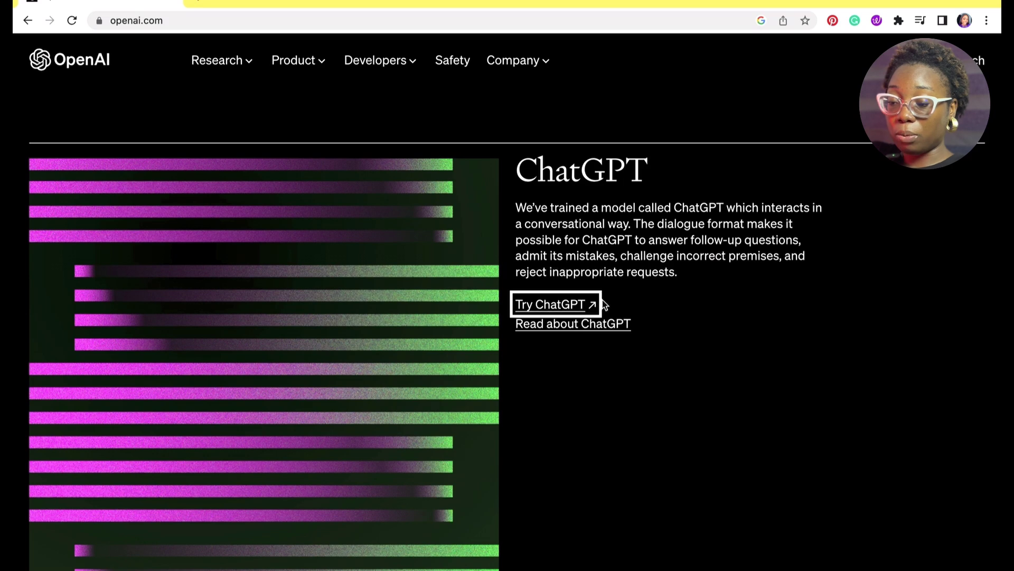
click(557, 312)
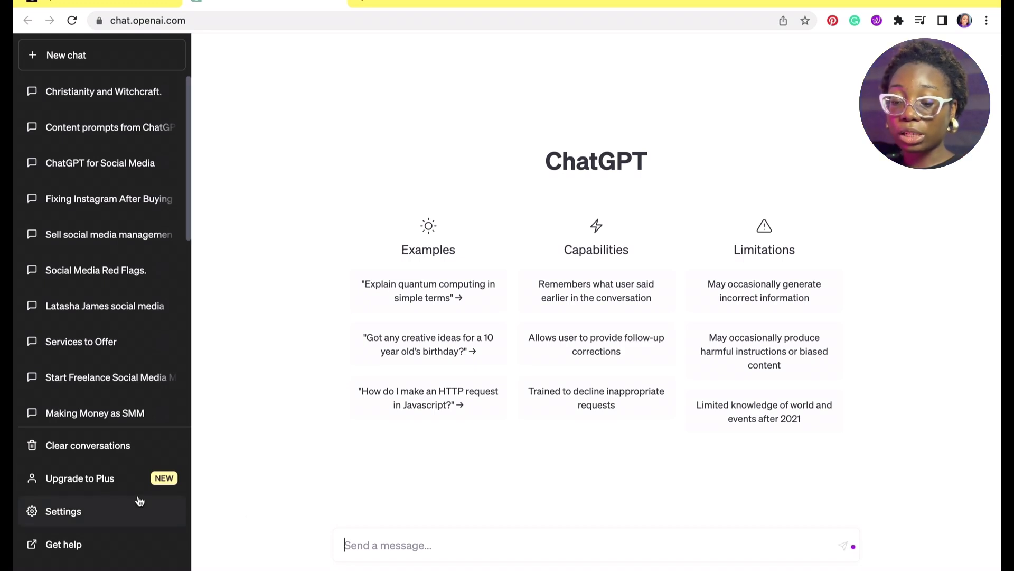
click(337, 547)
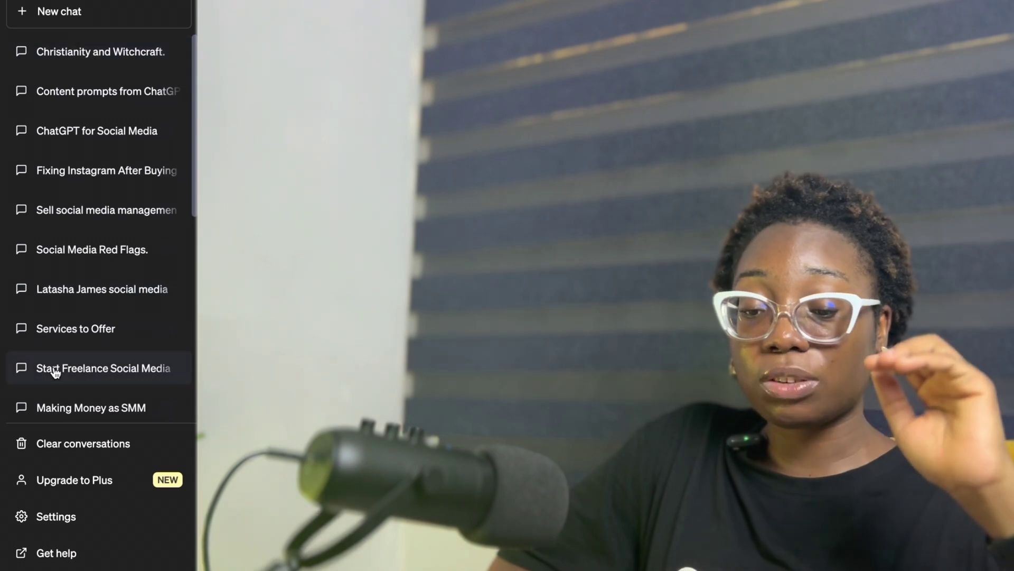
scroll(56, 370, down, 8)
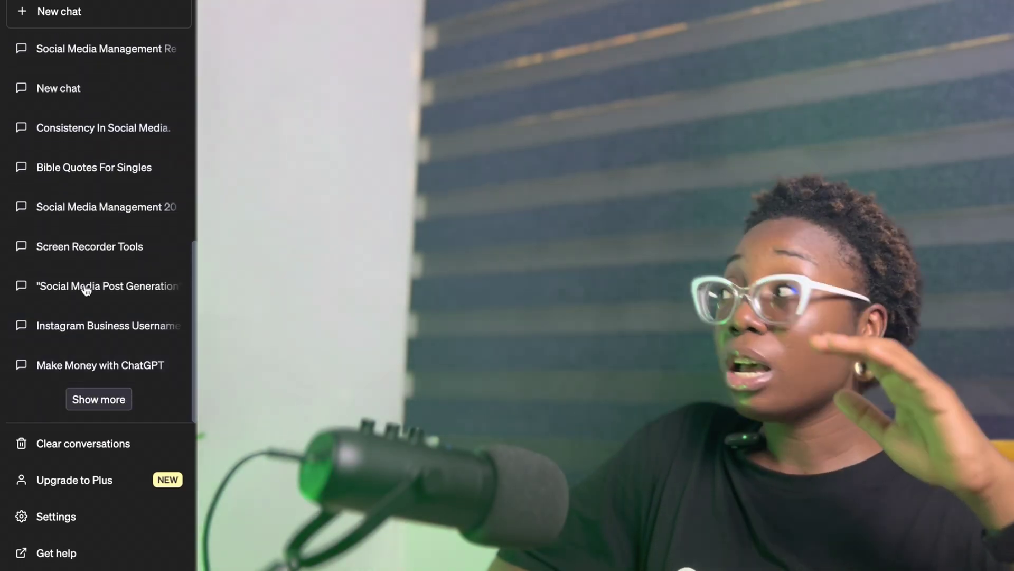
scroll(99, 283, up, 8)
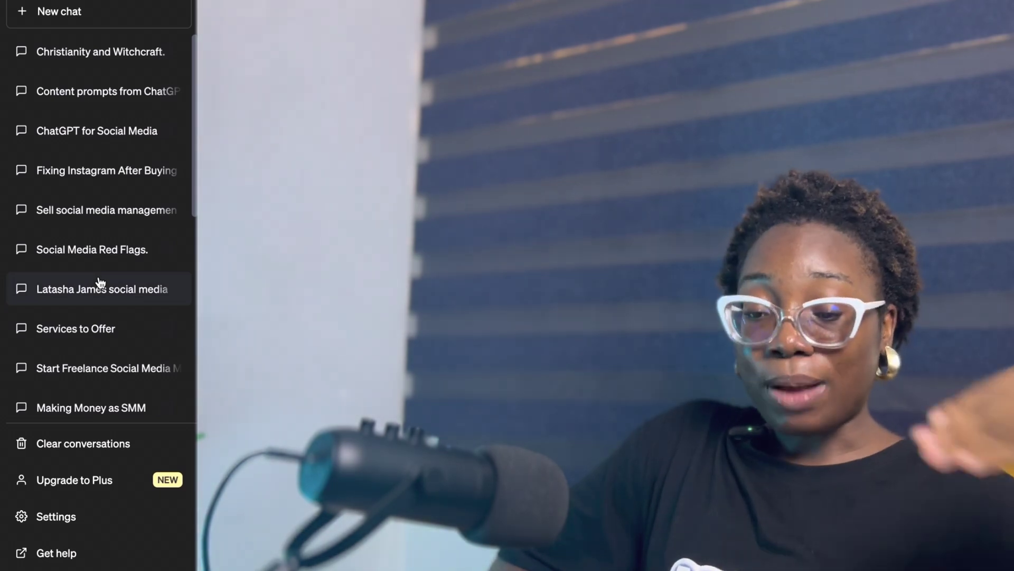
scroll(100, 283, down, 8)
scroll(99, 282, up, 8)
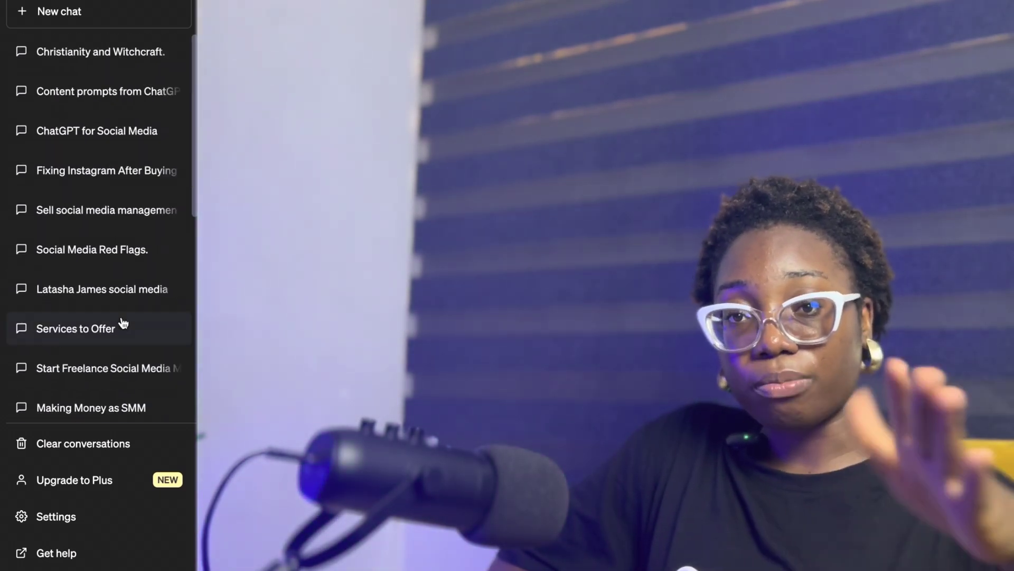
scroll(122, 324, down, 8)
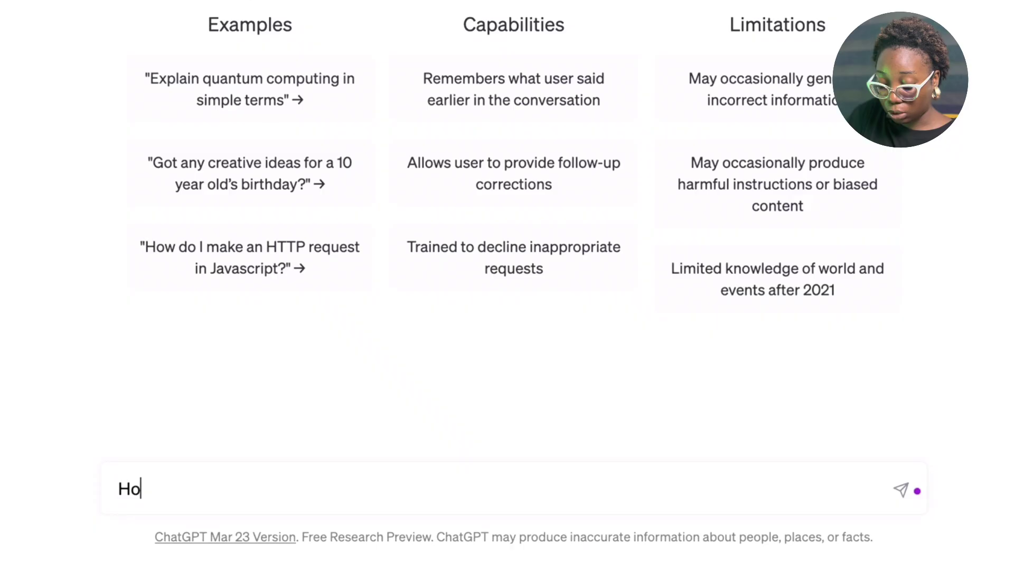
Step: Try to submit the prompt "How can I create an effective social media content calendar as a social media manager"
text(w can)
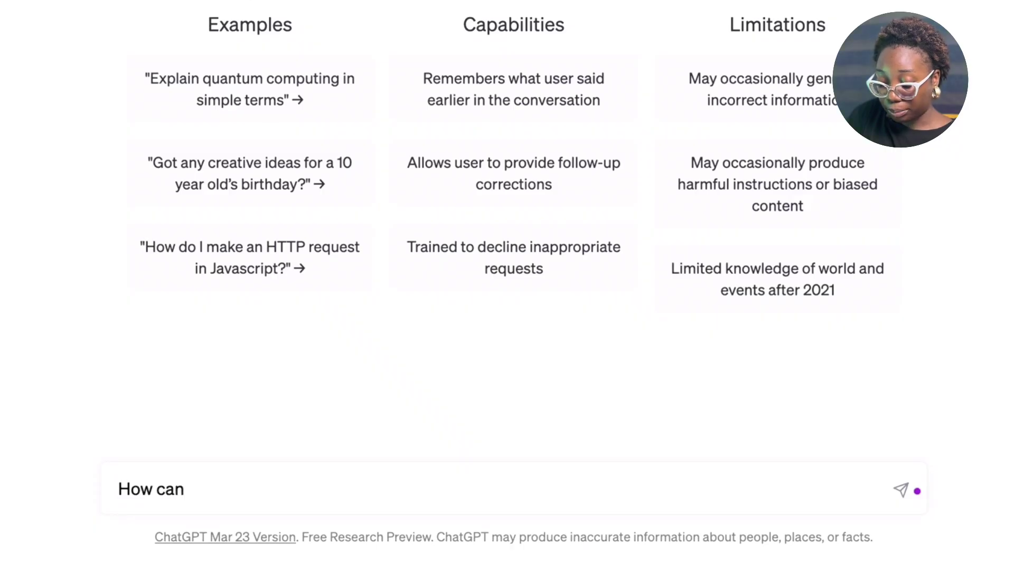
text( I create a)
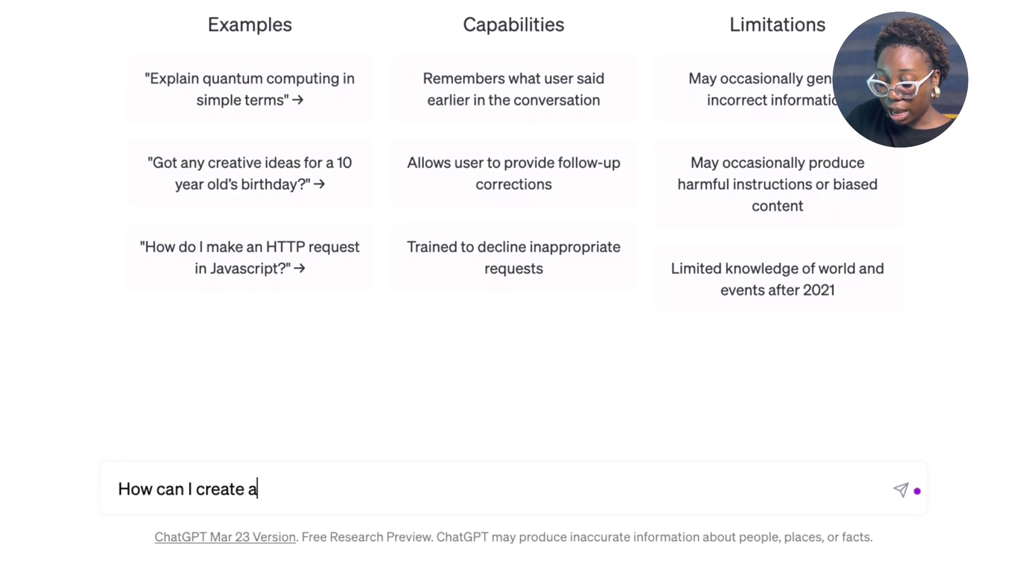
text(n effective social)
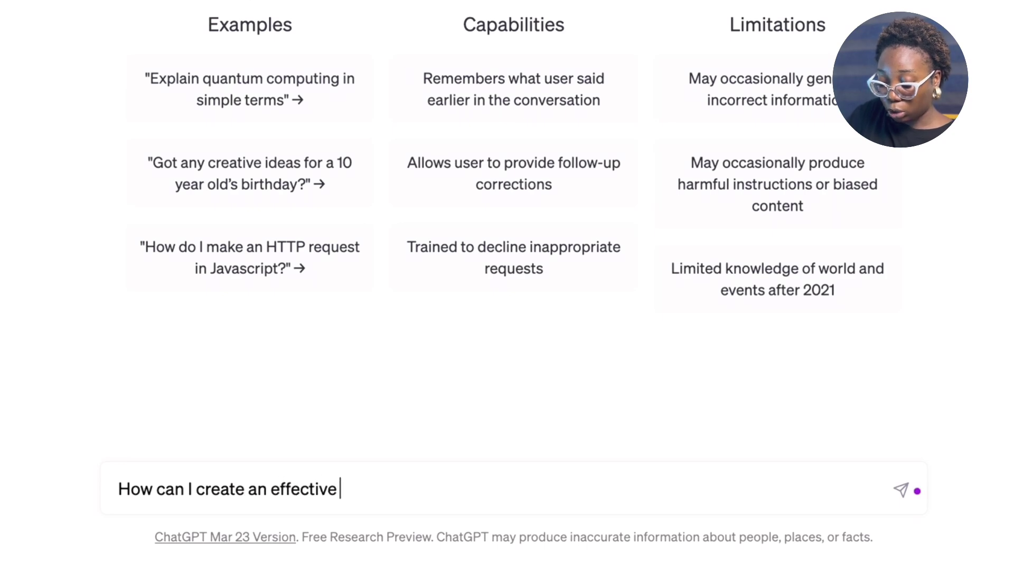
text(a co)
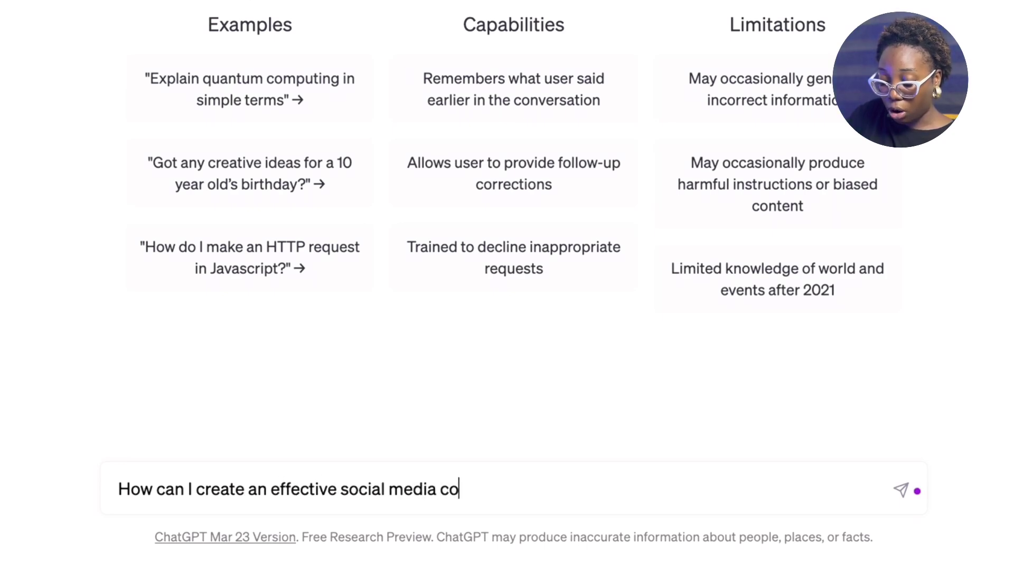
text(ntent calend)
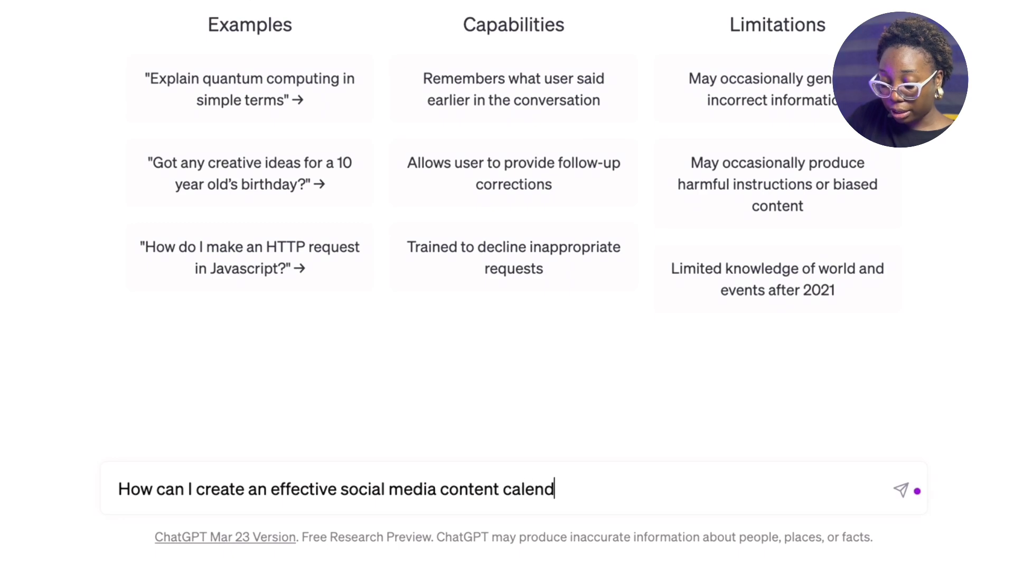
text(ar as a socia)
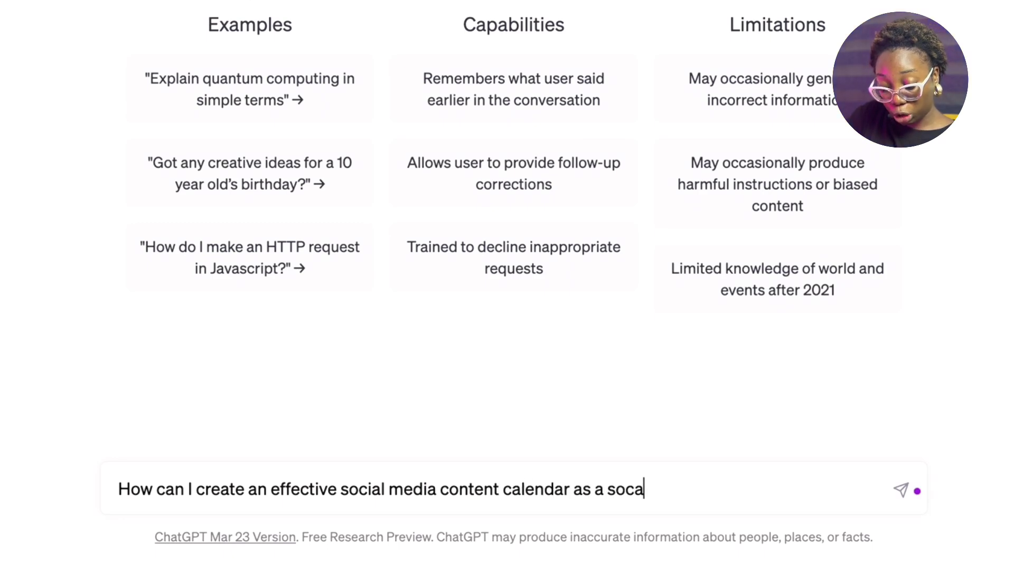
key(BackSpace)
text(ial media manager)
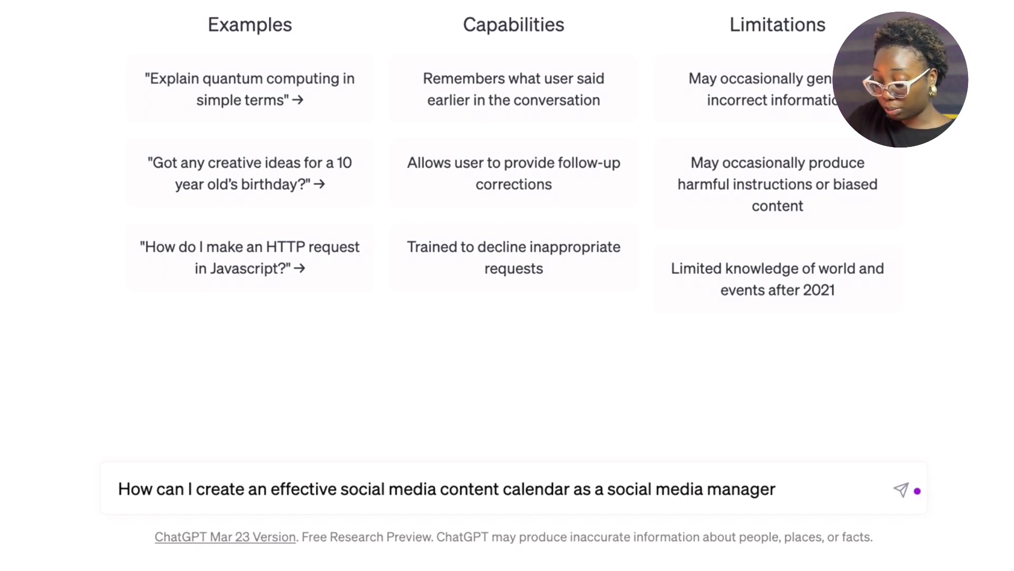
key(Return)
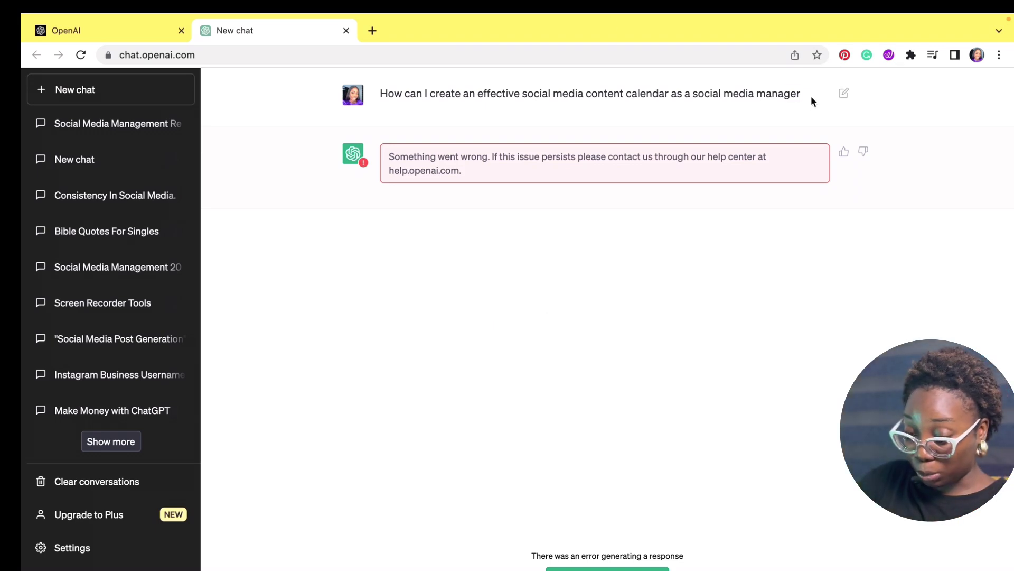
Step: Reload the chat page and resend "How can I create an effective social media content calendar as a social media manager" in a new chat
drag(811, 96, 388, 96)
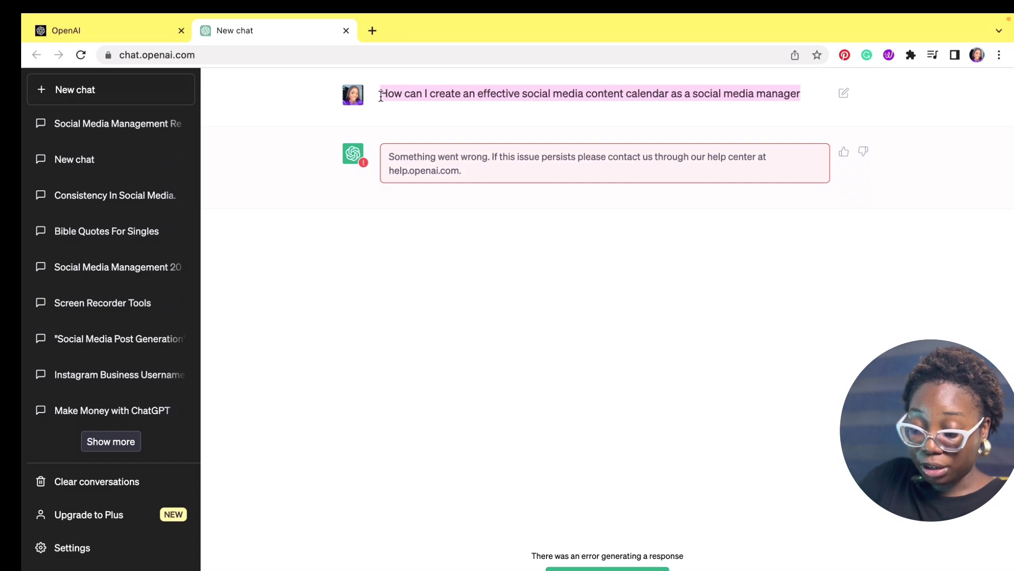
click(81, 54)
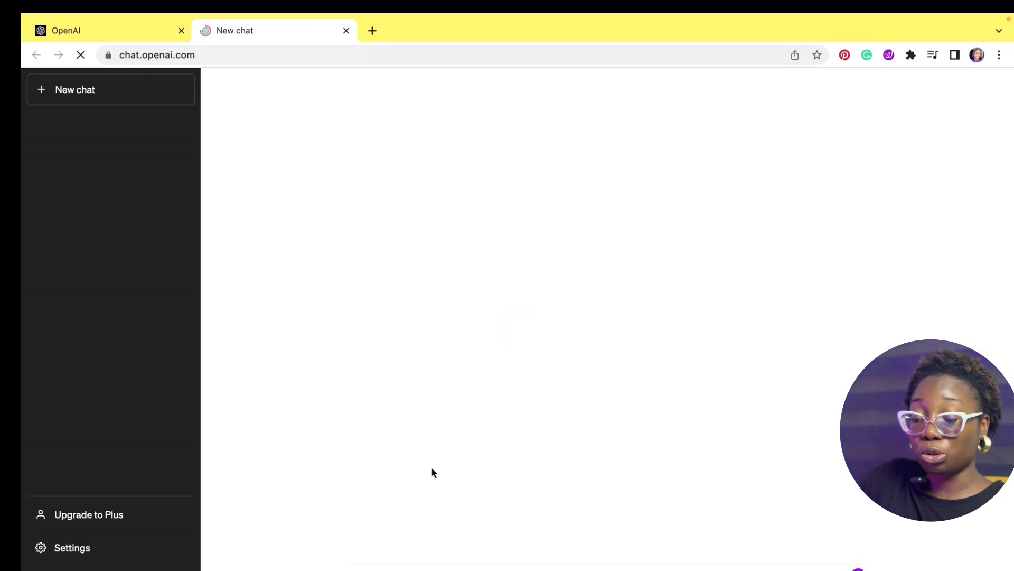
text(How can I create an effective social media content calendar as a social media manager)
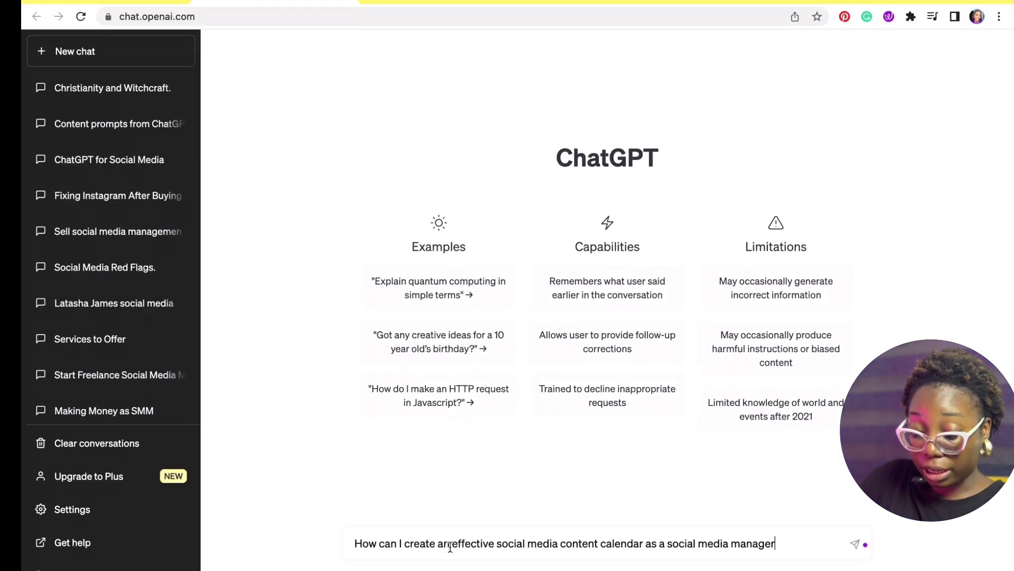
key(Return)
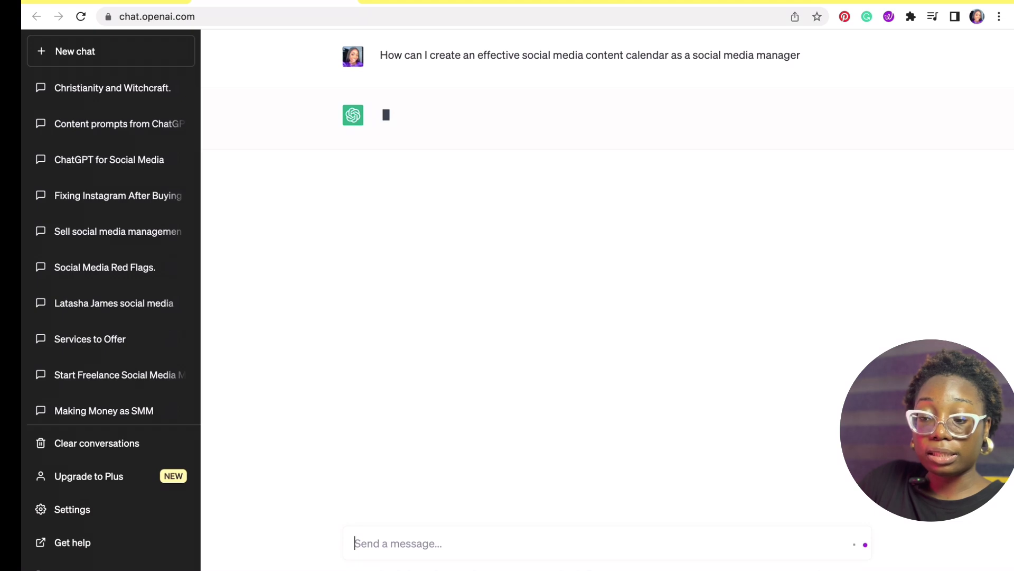
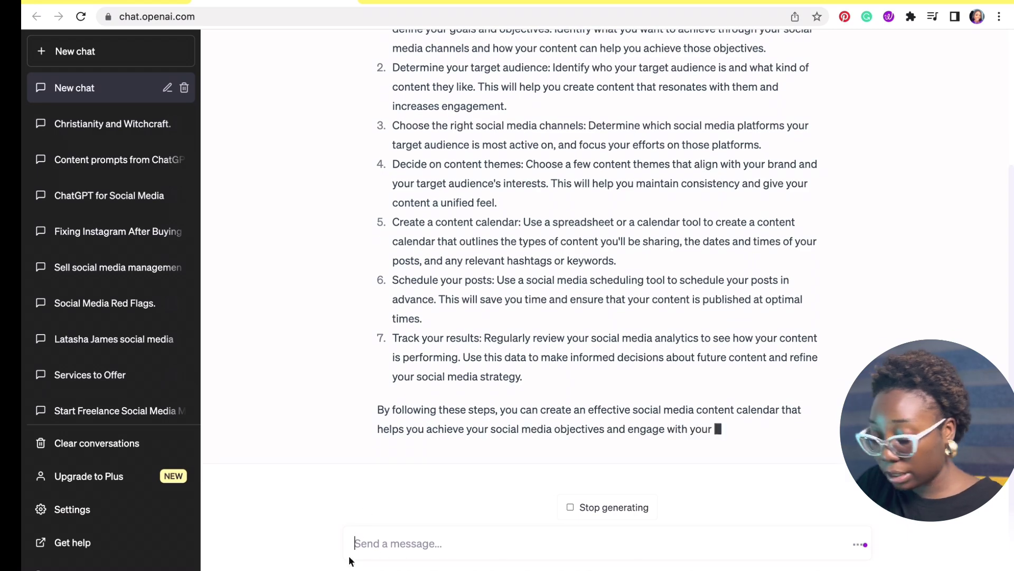
Step: Send the follow-up question "Can you suggest some tools or resources that will help me enhance my social media management skills"
text(Can yo)
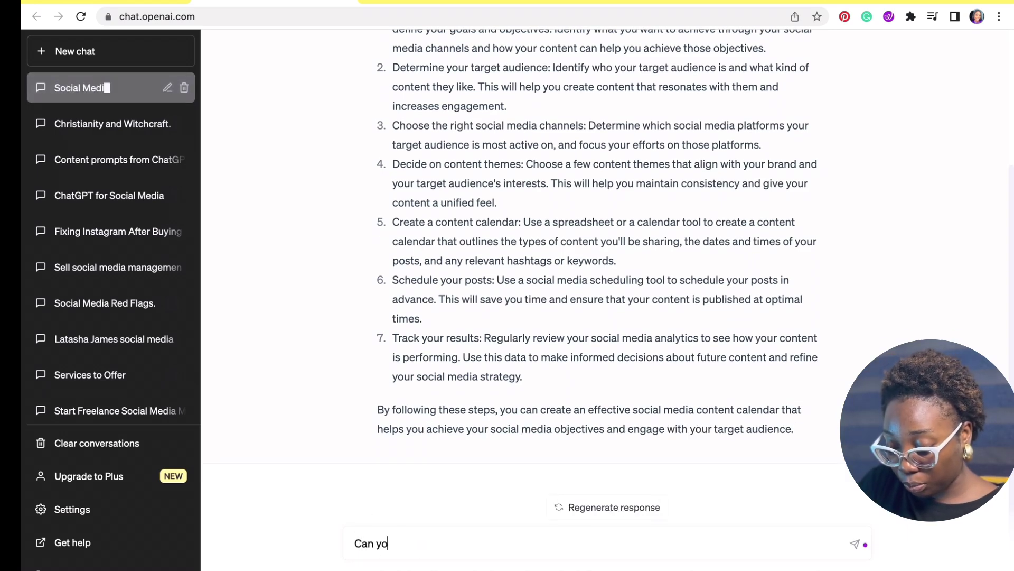
text(u suggest so)
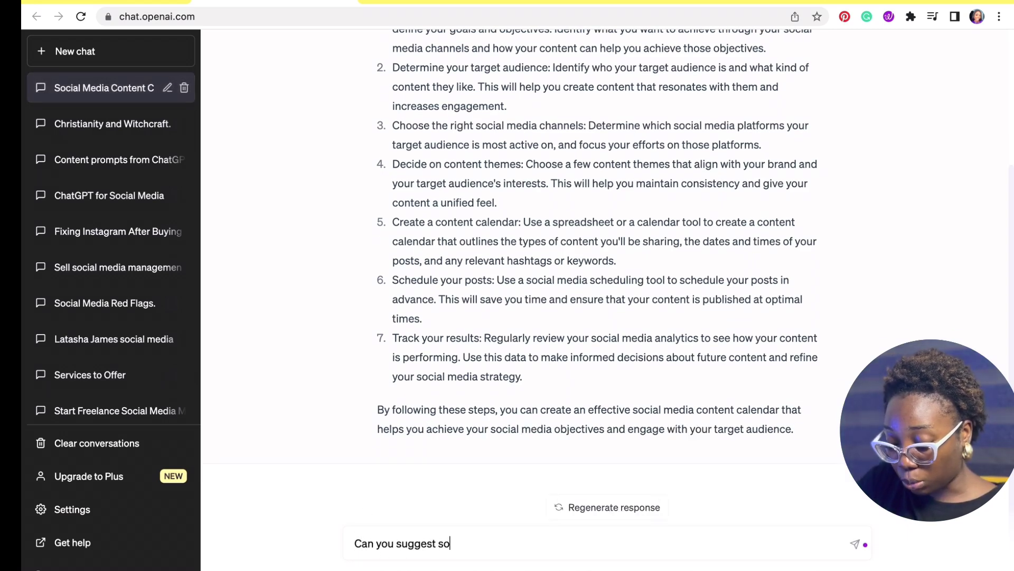
text(me tools)
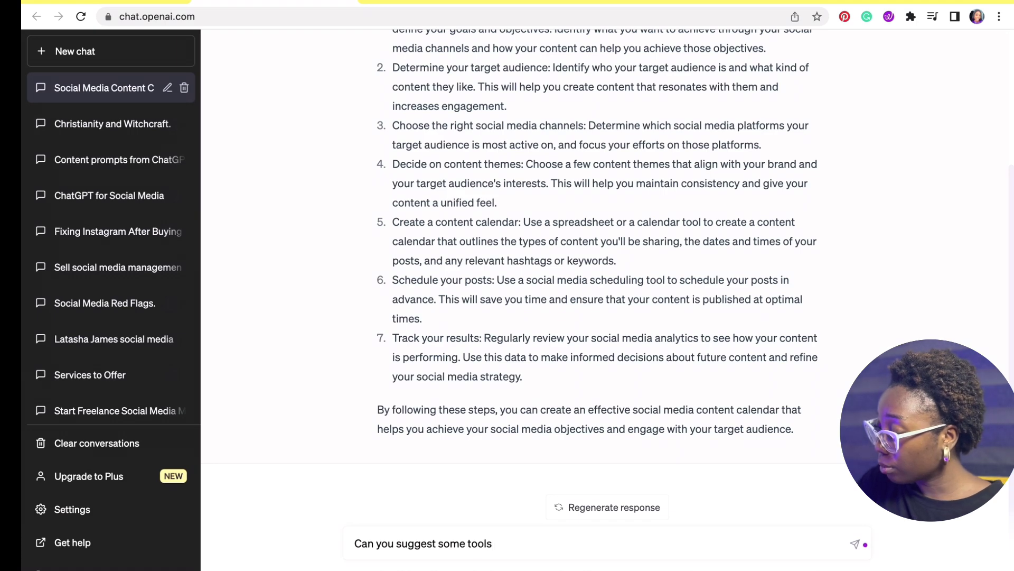
text( or resources)
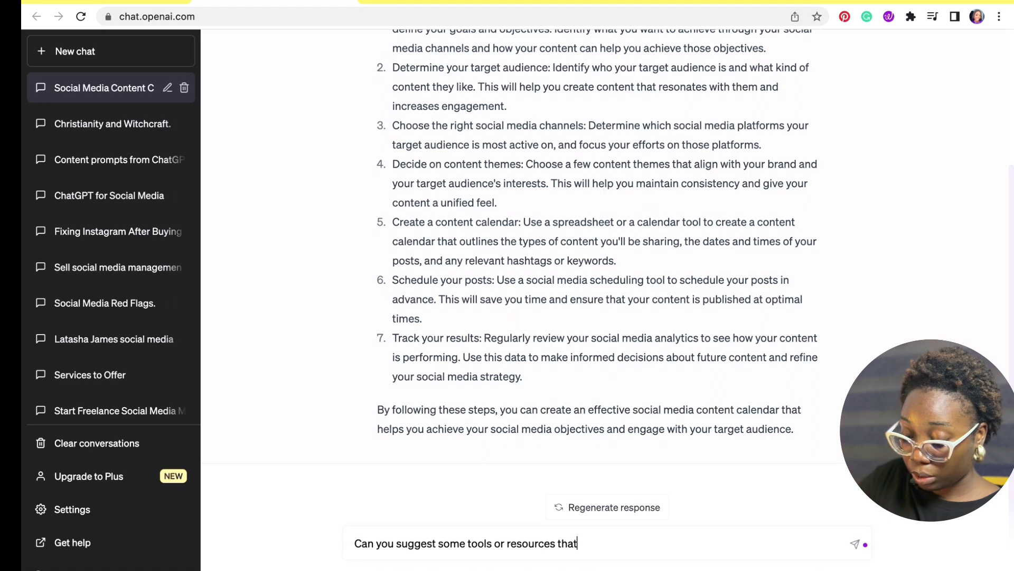
text(that wil;l help me)
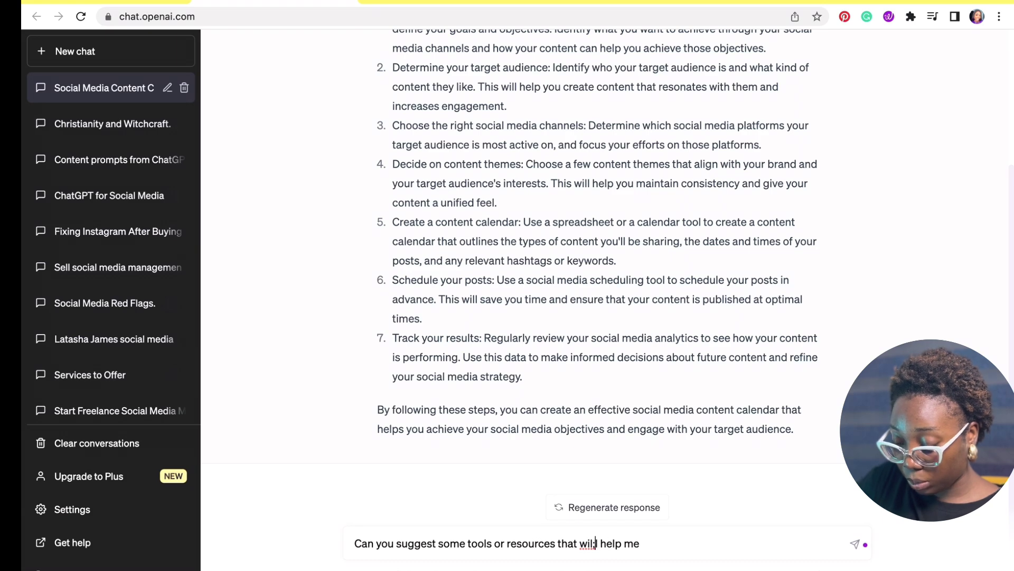
key(BackSpace)
text(ehnance ,)
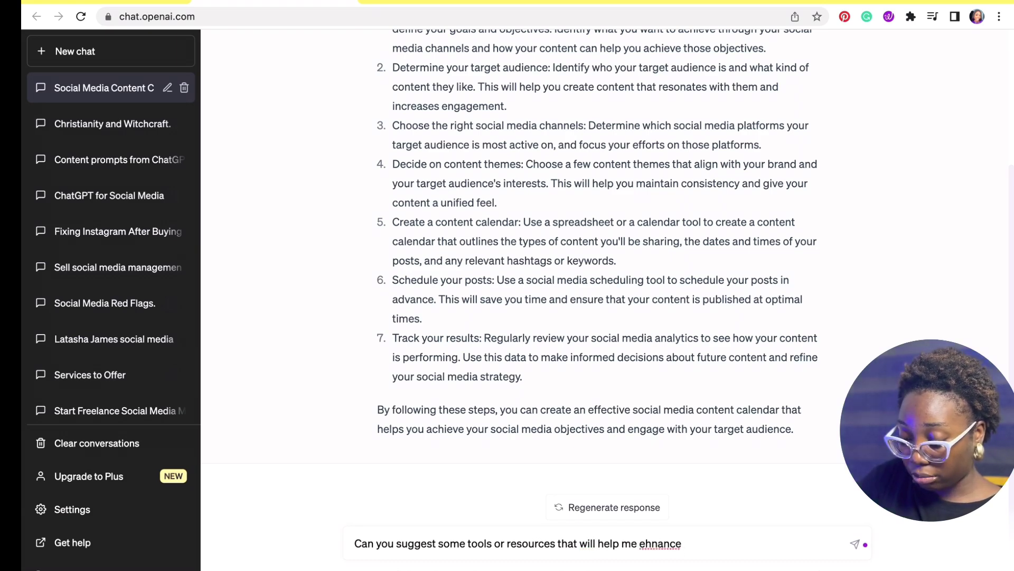
key(BackSpace)
text(e)
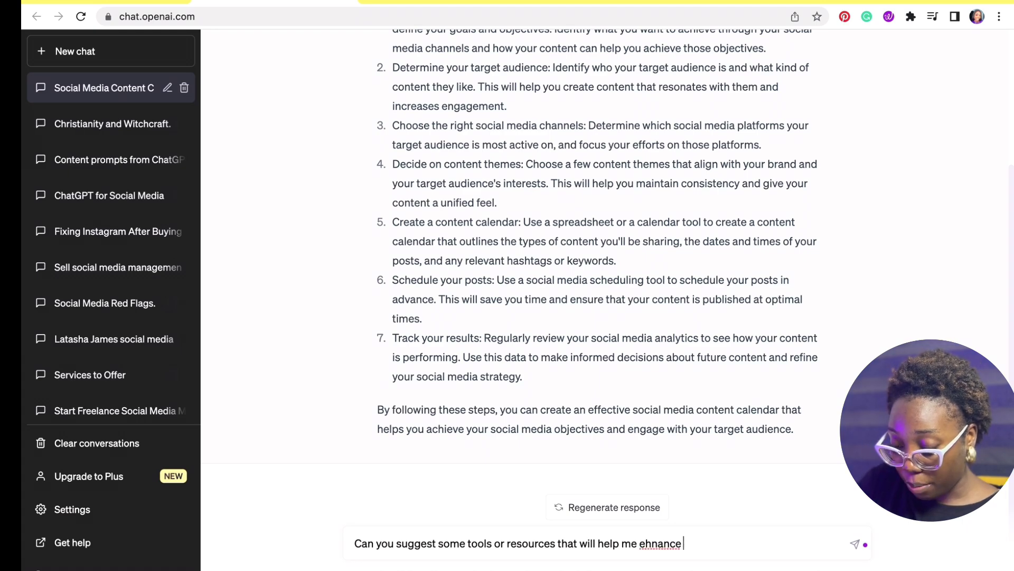
click(657, 543)
key(BackSpace)
key(BackSpace)
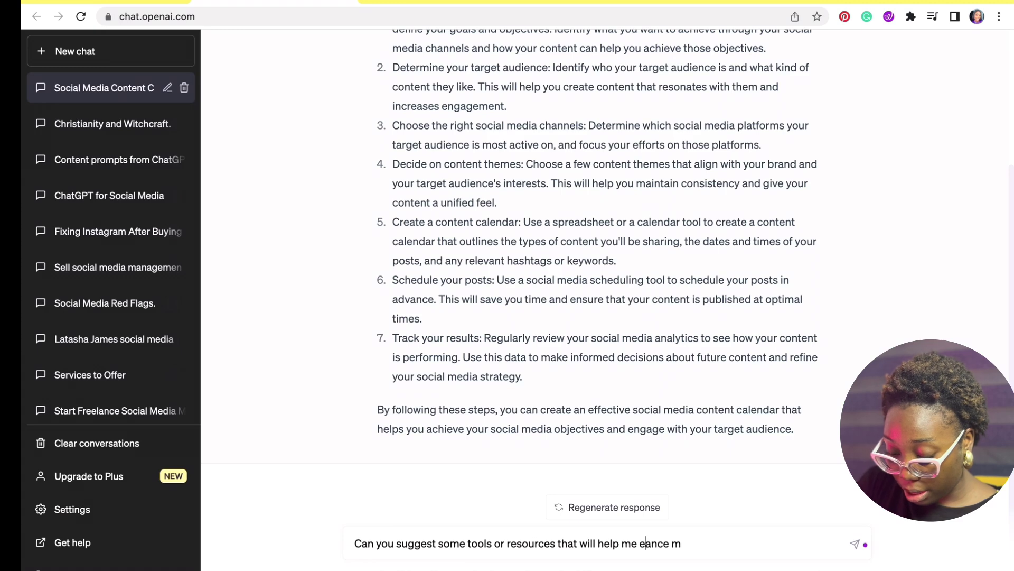
text(nh)
text(my)
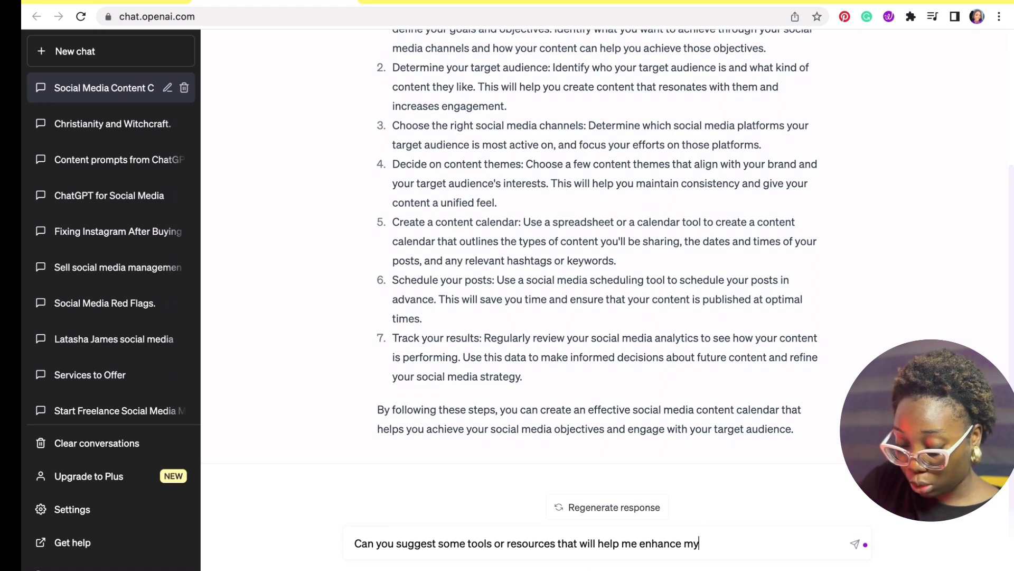
text( social me)
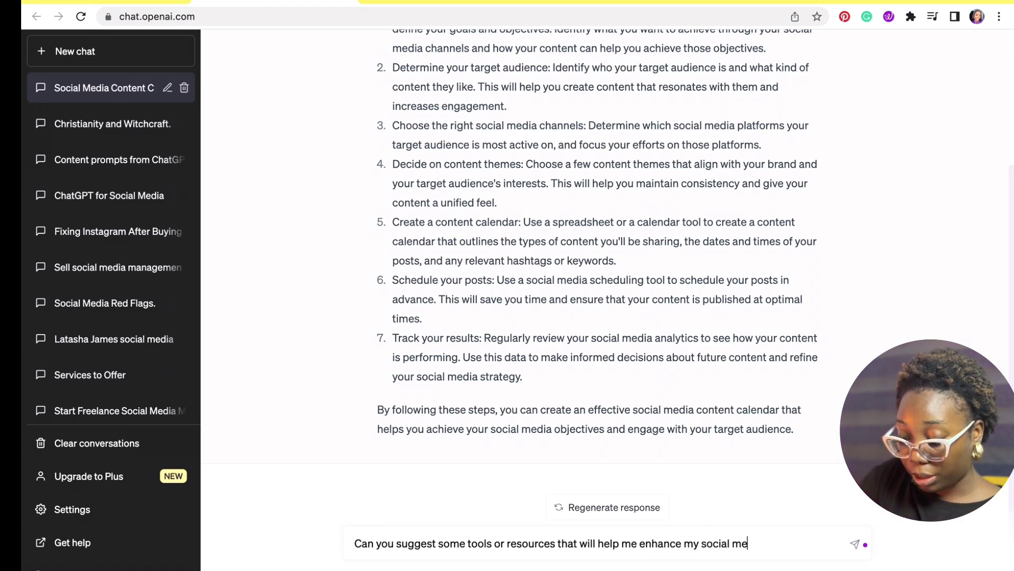
text(dia manage)
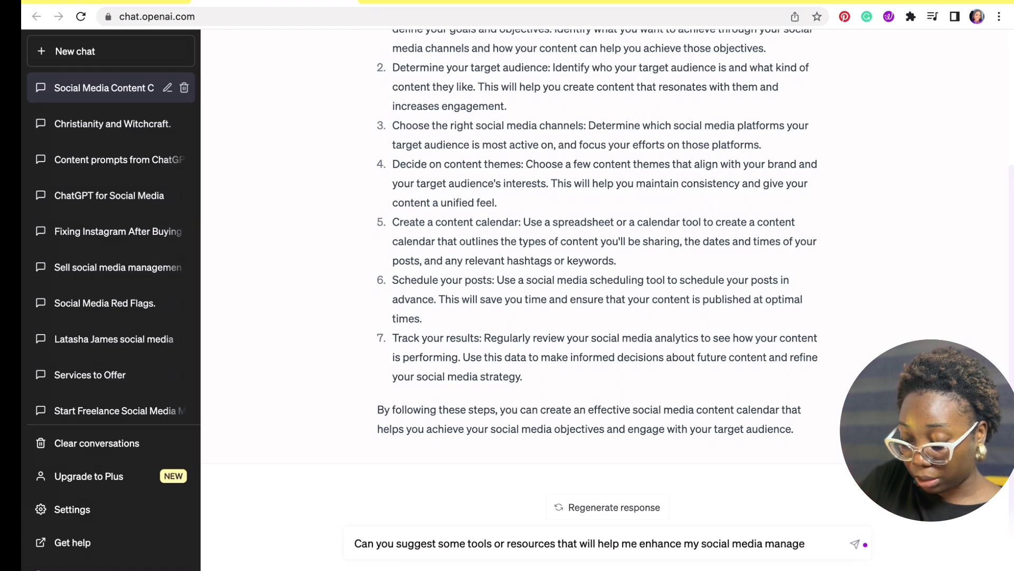
text(mentr sk)
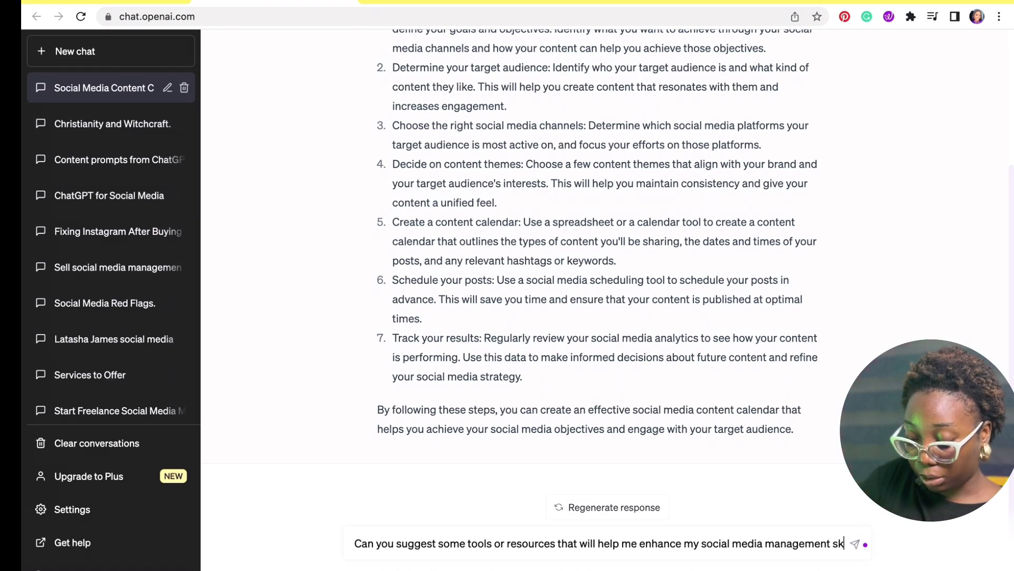
text(ills)
key(Return)
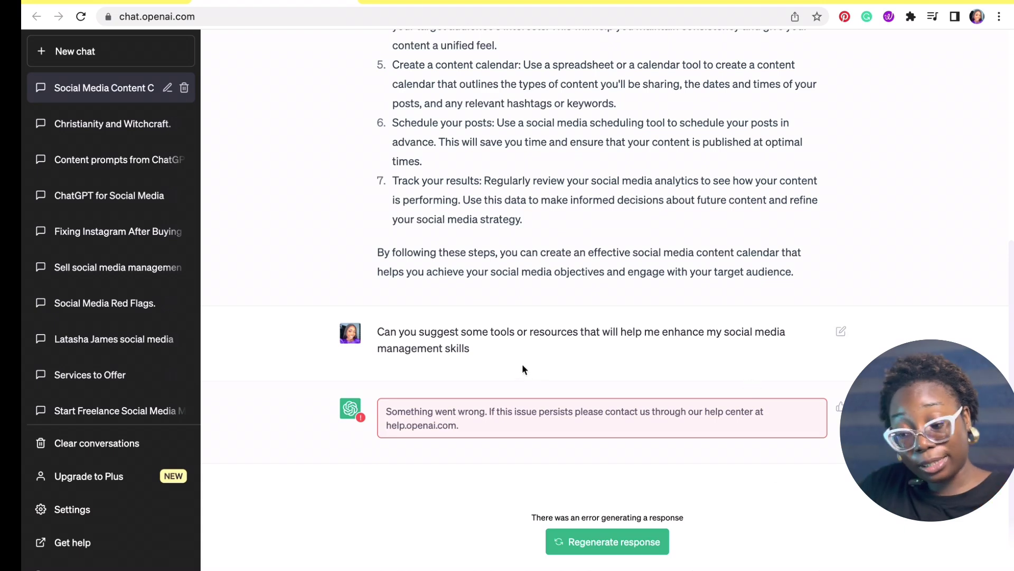
Step: Copy the failed question about tools and resources from the conversation and reload the chat page
drag(481, 349, 378, 329)
key(super+c)
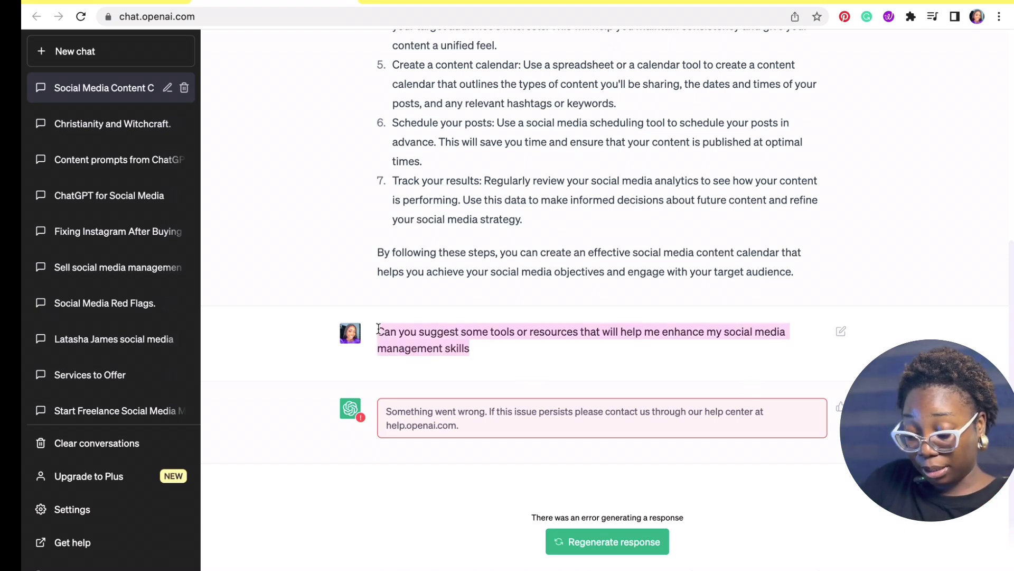
click(84, 18)
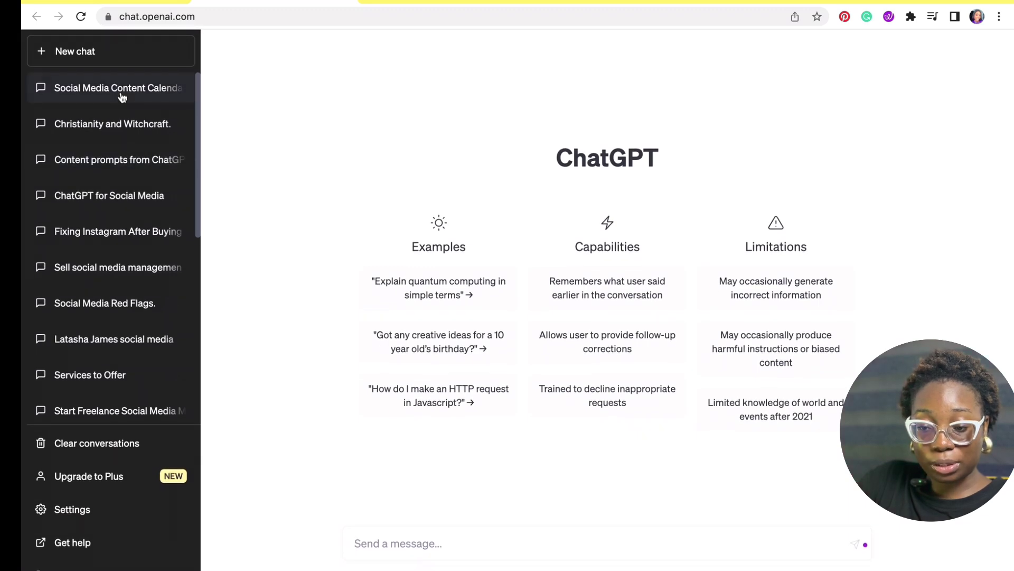
Step: Reopen the Social Media Content Calendar chat and resend "Can you suggest some tools or resources that will help me enhance my social media management skills"
click(120, 94)
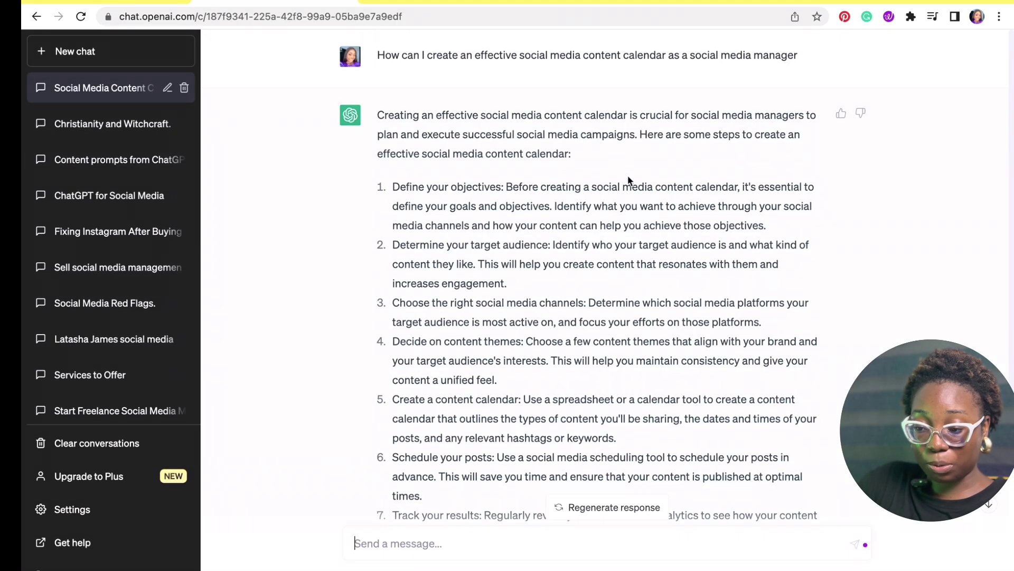
scroll(629, 181, down, 3)
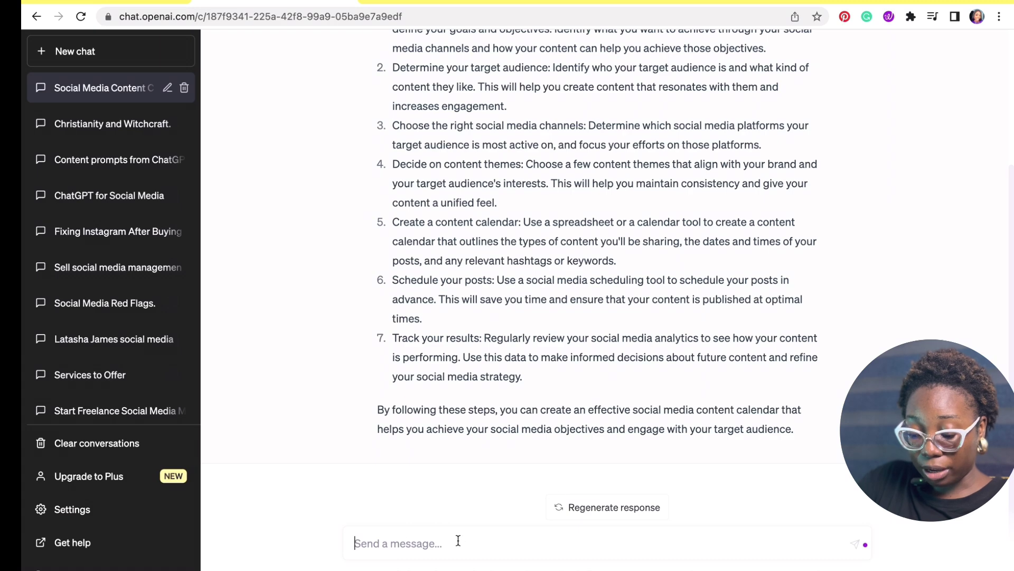
text(v)
key(BackSpace)
key(super+v)
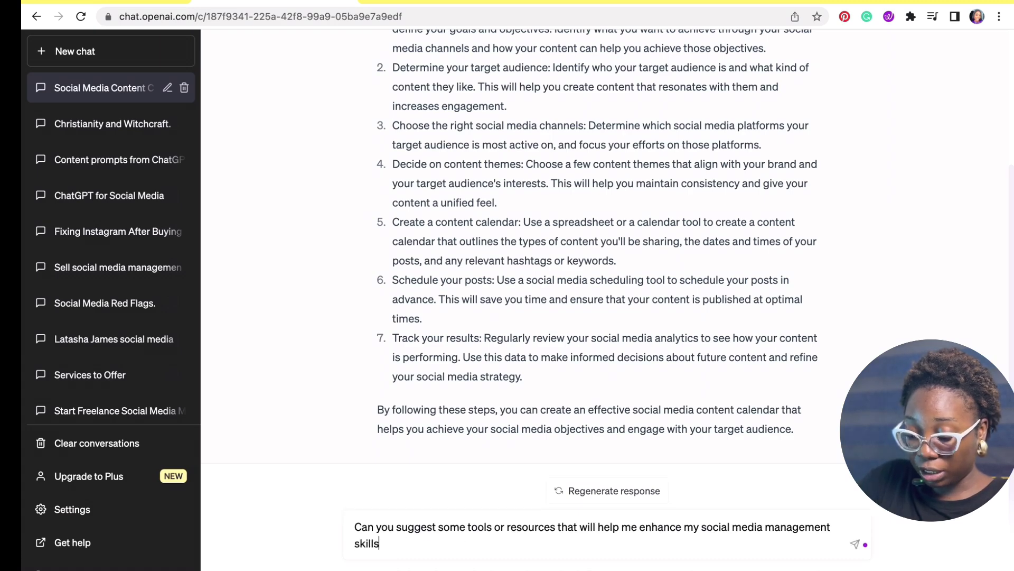
key(Return)
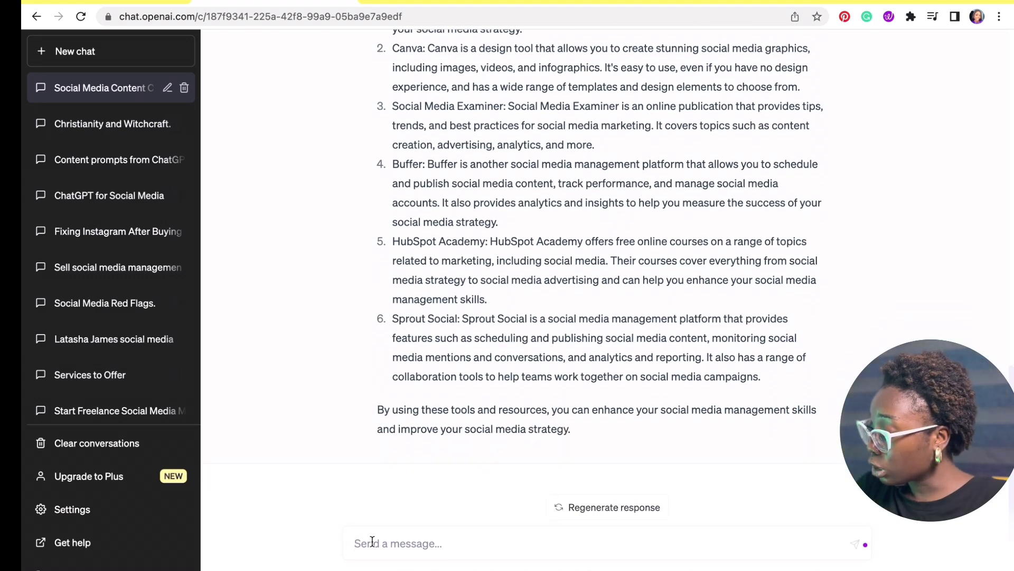
Step: Write "What are some trending topics in my industry that I can incorporate into my social media strategy" in the message field
text(What)
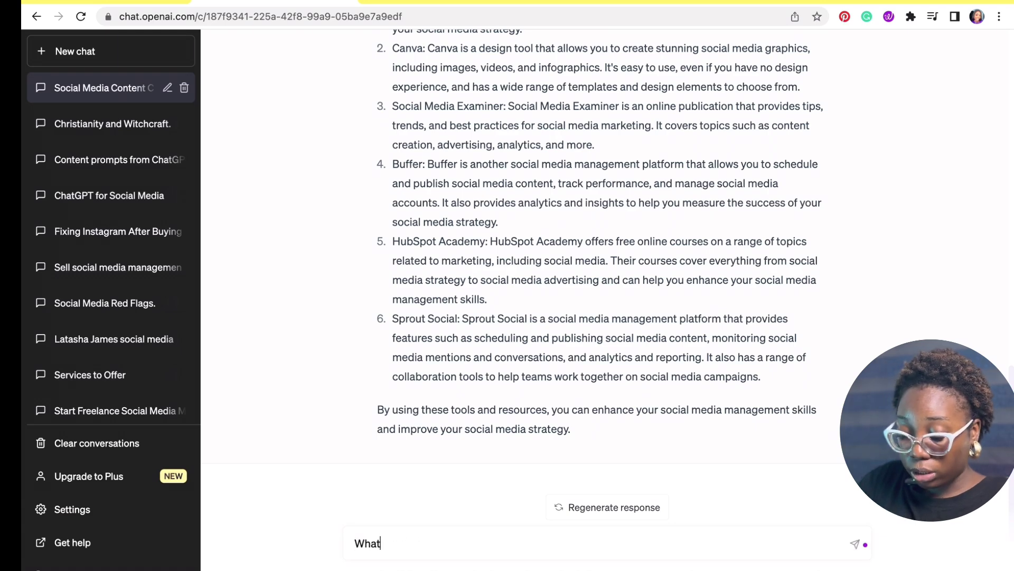
text( are som)
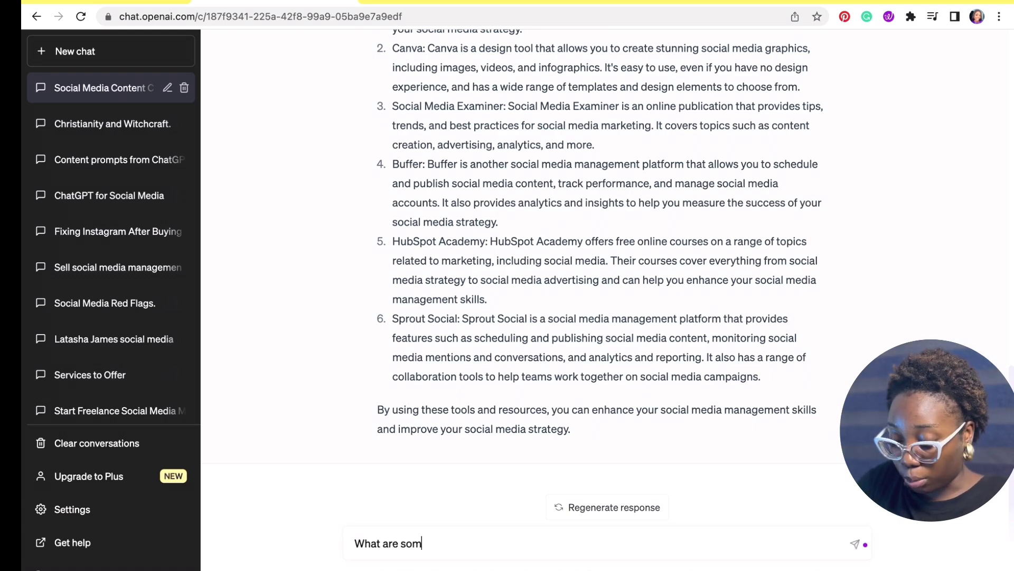
text(e trending t)
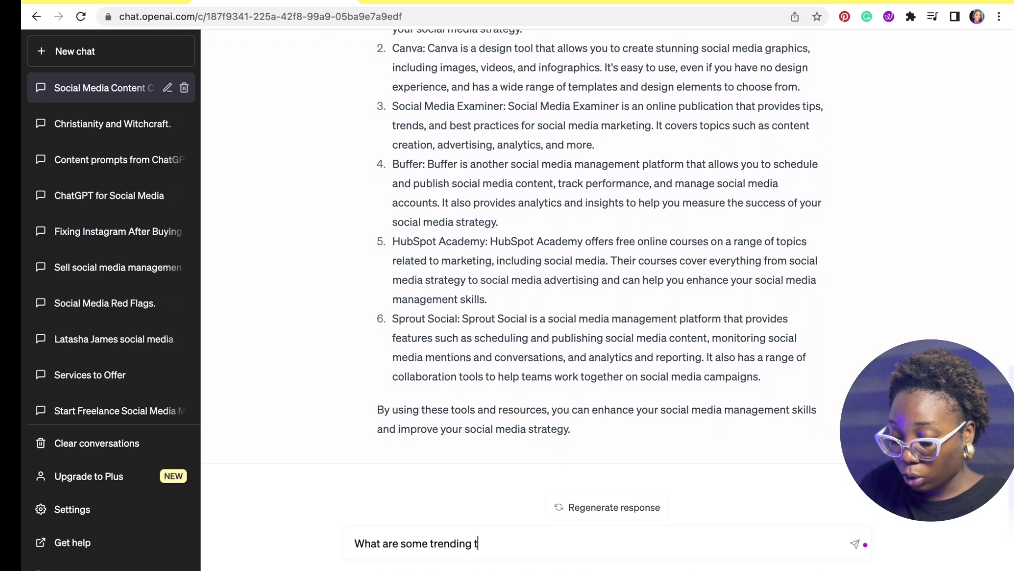
text(opi)
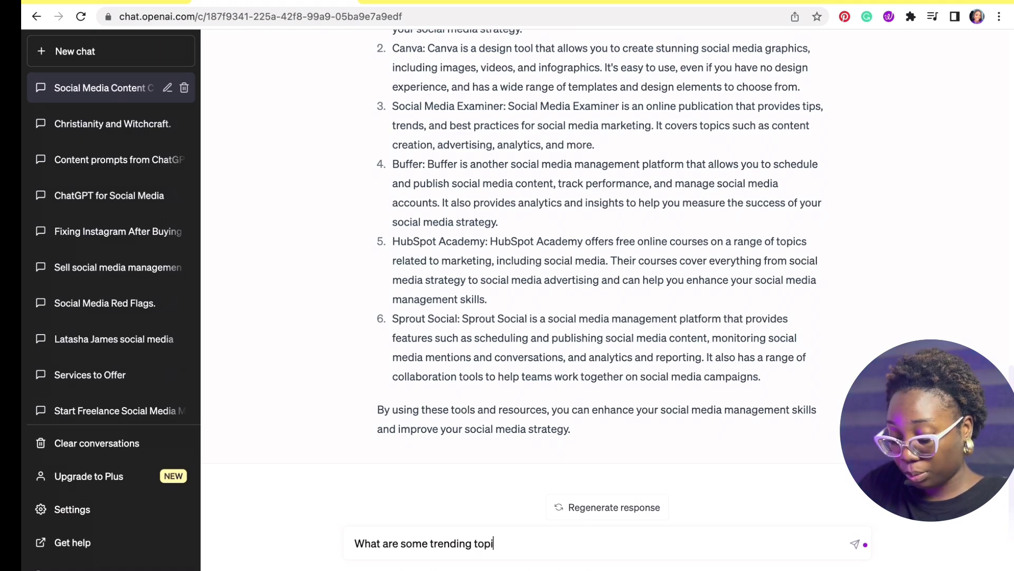
text(cs in my indy)
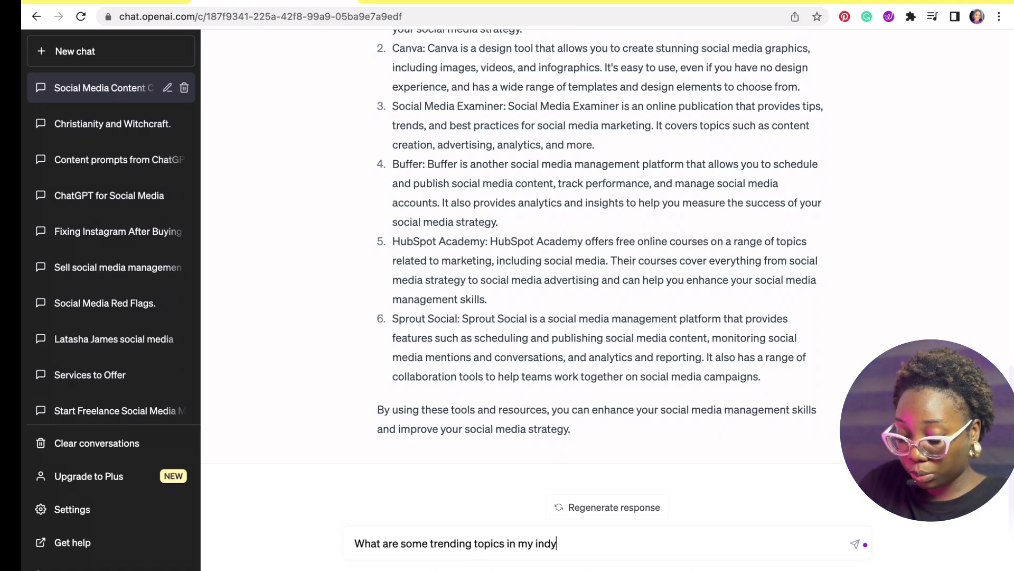
text(ustr)
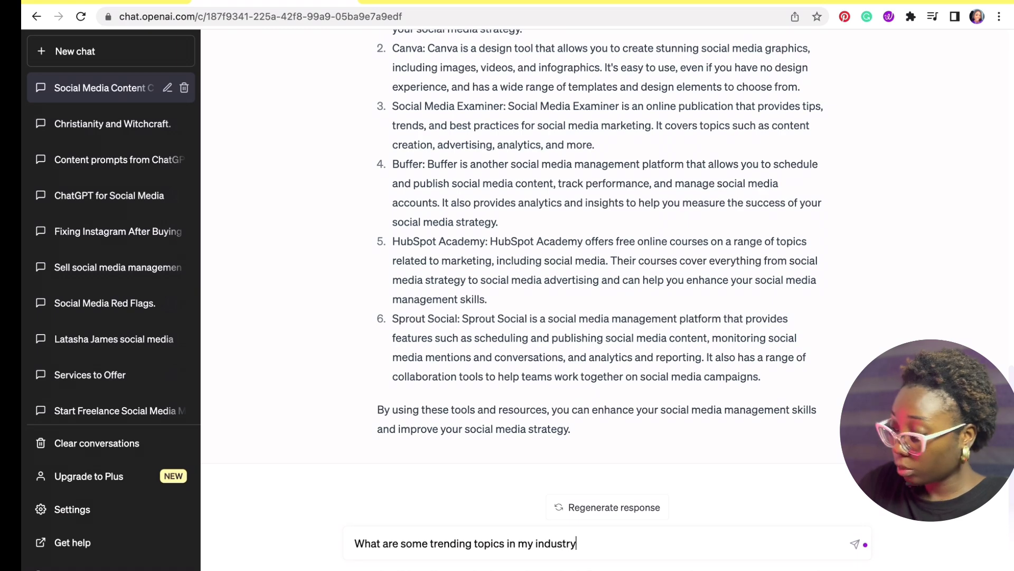
text(y tha)
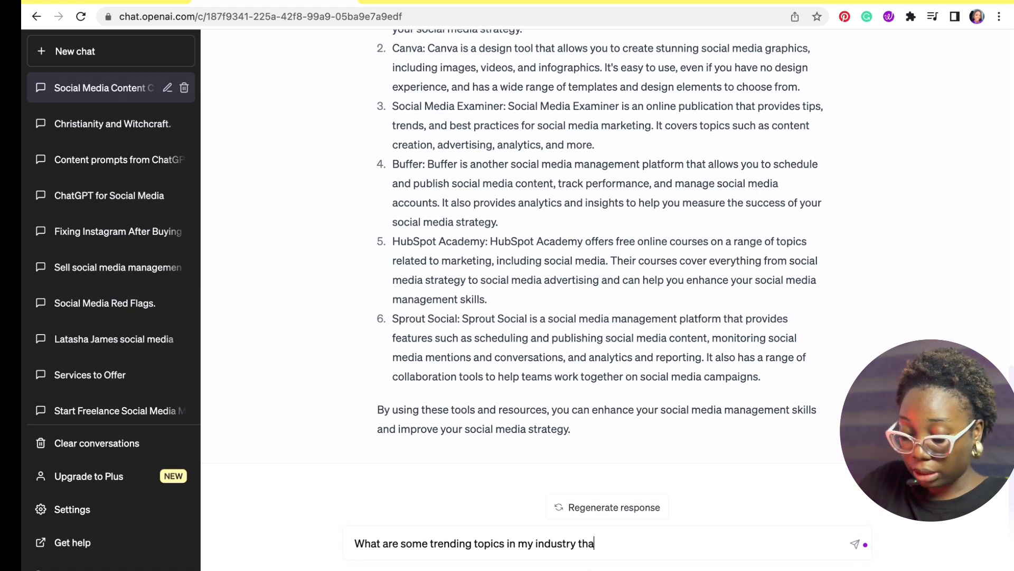
text(t I can in)
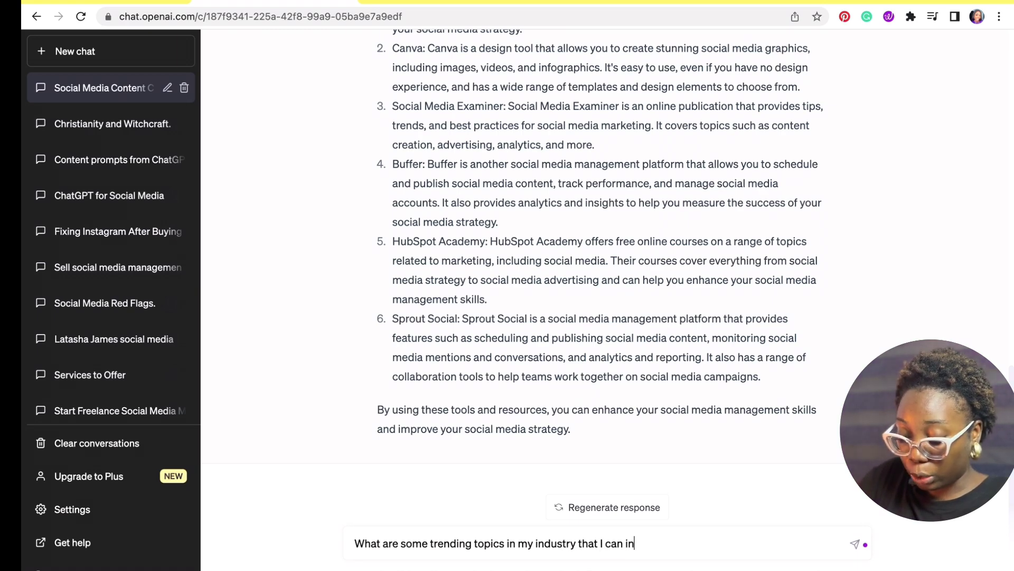
text(corportae )
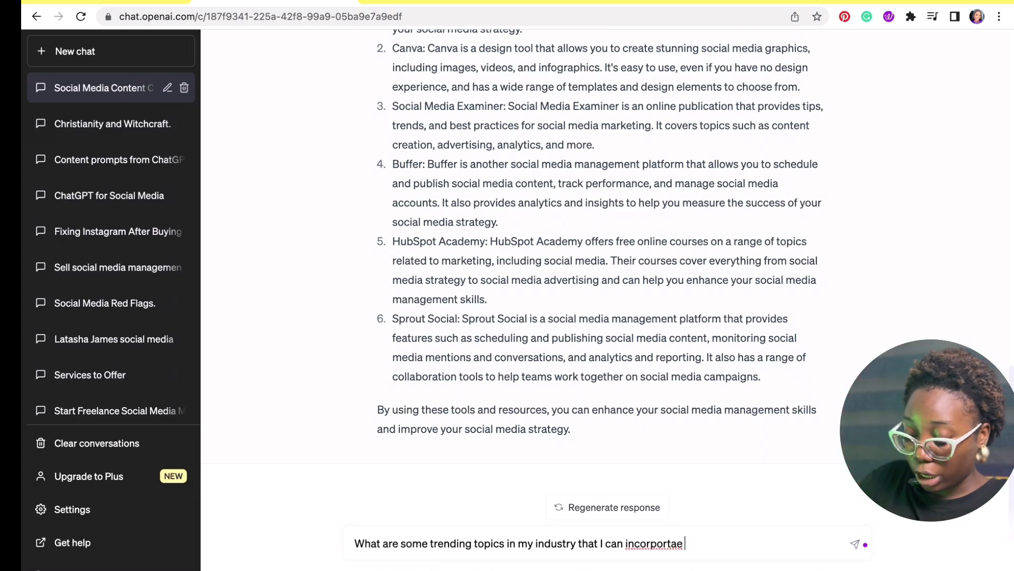
text(into my s)
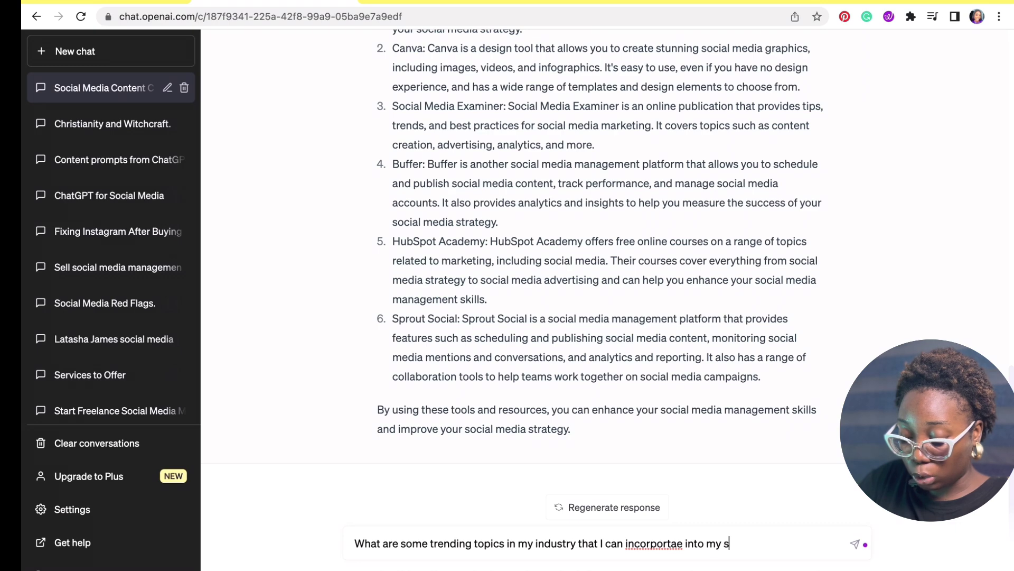
text(ocial meia)
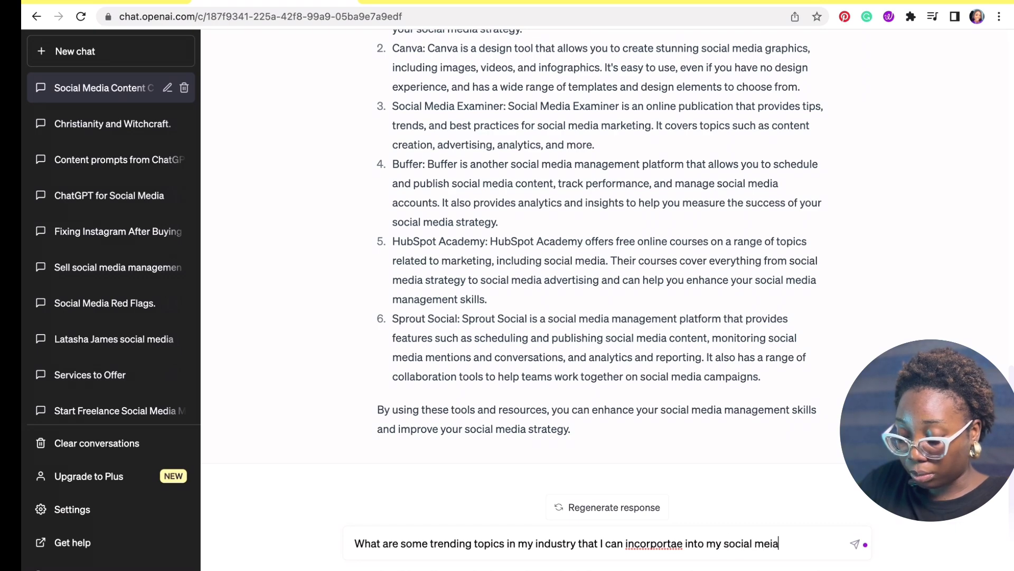
key(BackSpace)
key(BackSpace)
text(dia strategy)
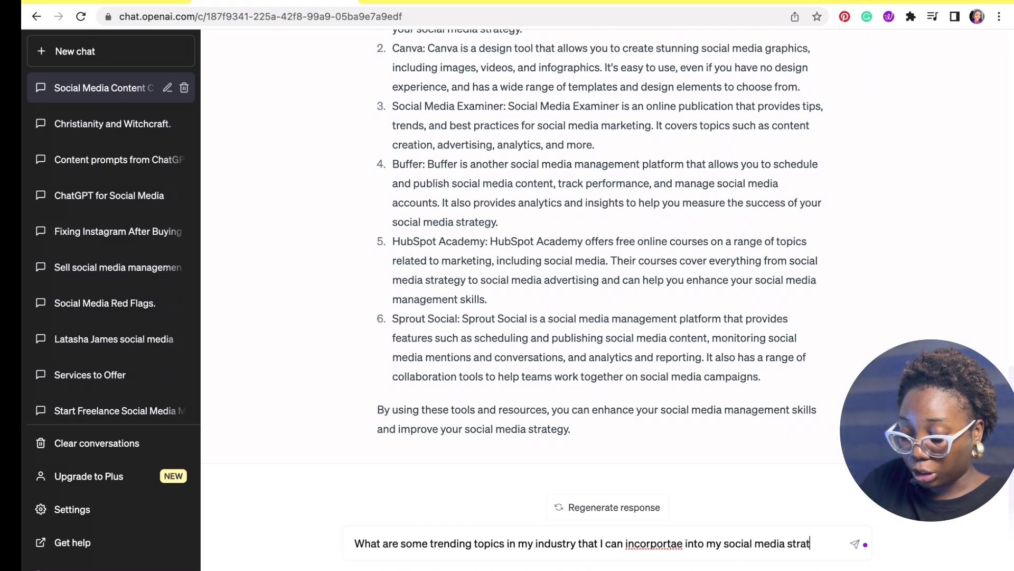
Step: Correct the misspelled word to "incorporate" in the drafted question and end it with a question mark
click(683, 543)
key(BackSpace)
key(BackSpace)
key(BackSpace)
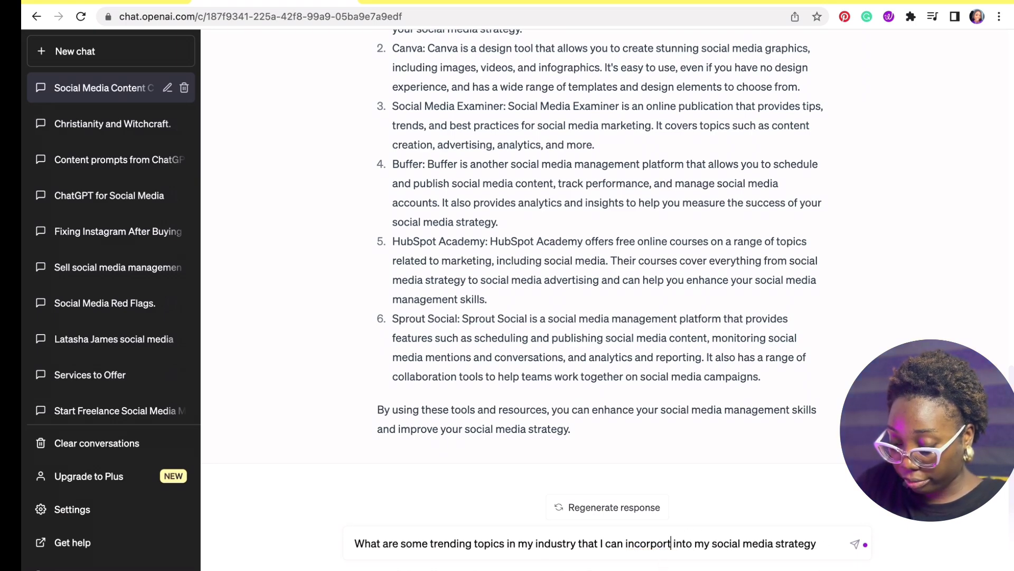
text(ategy?)
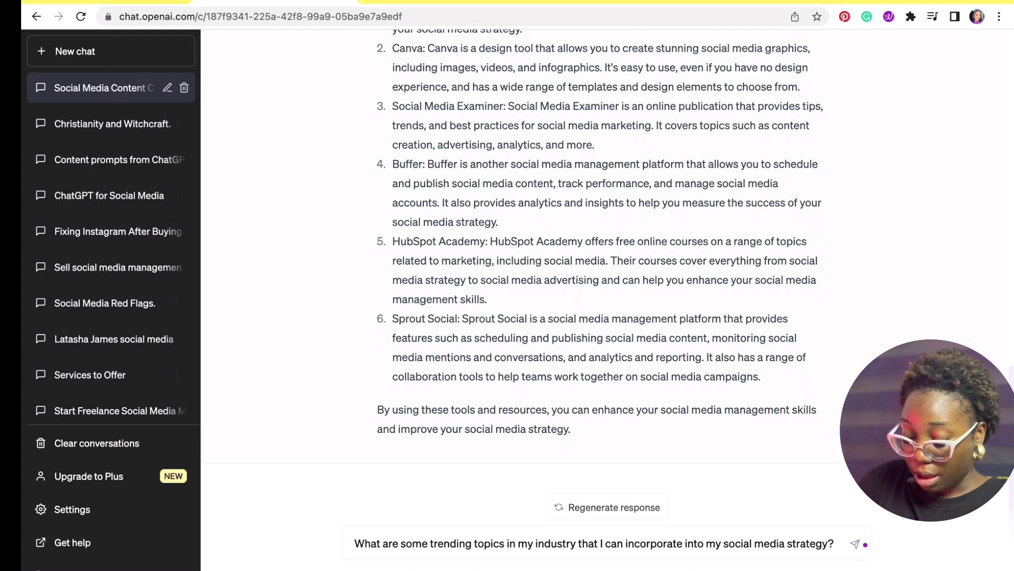
Step: Add "My industry is sustainable fashion" to the drafted question and send the message
text( My in)
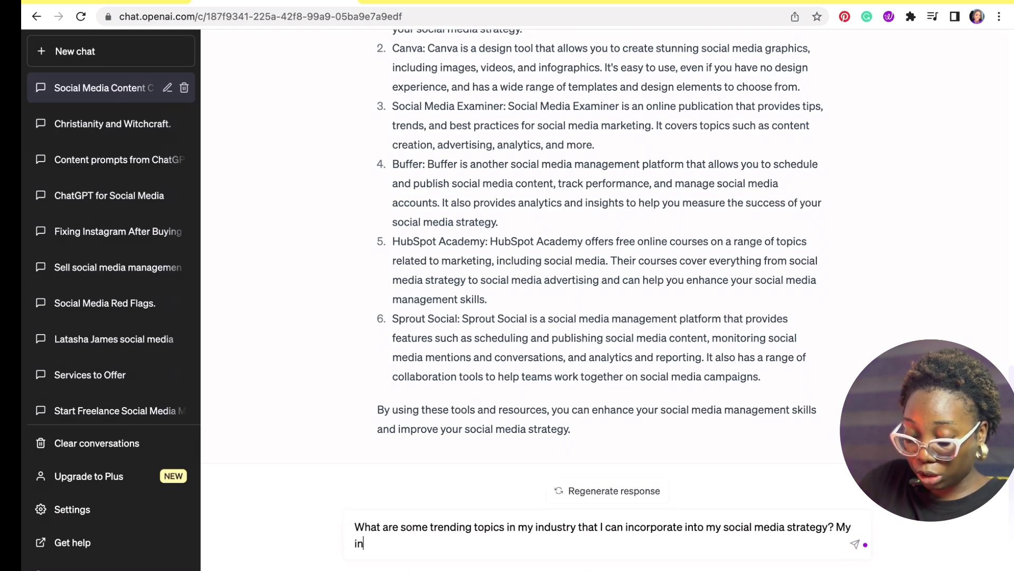
text(dustry)
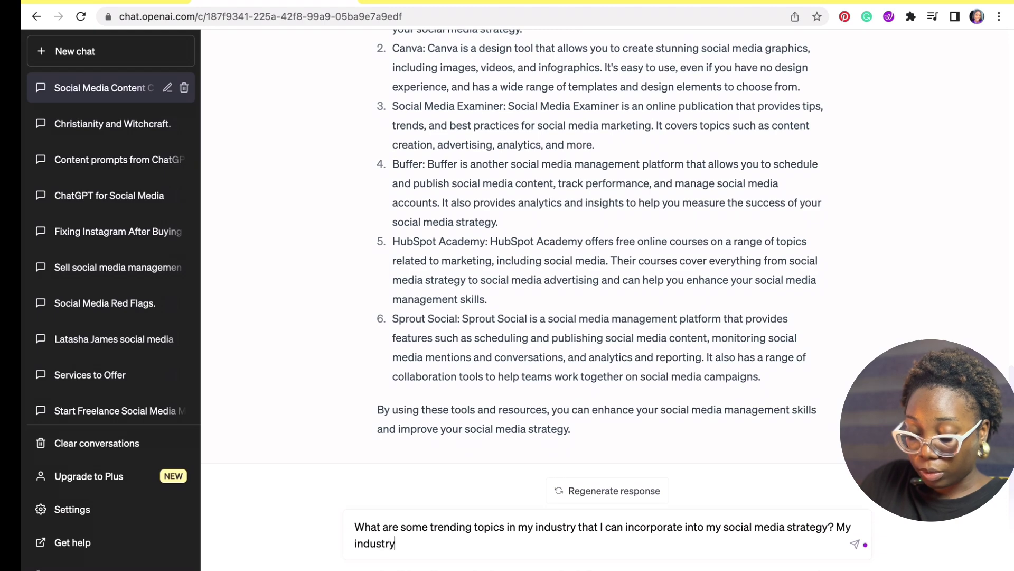
text( is sustai)
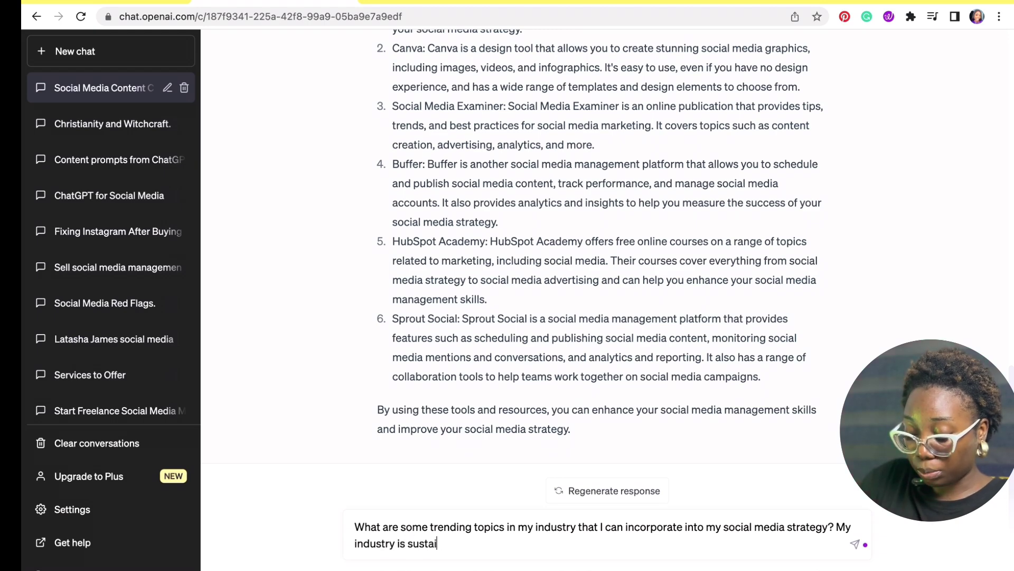
text(nable fas)
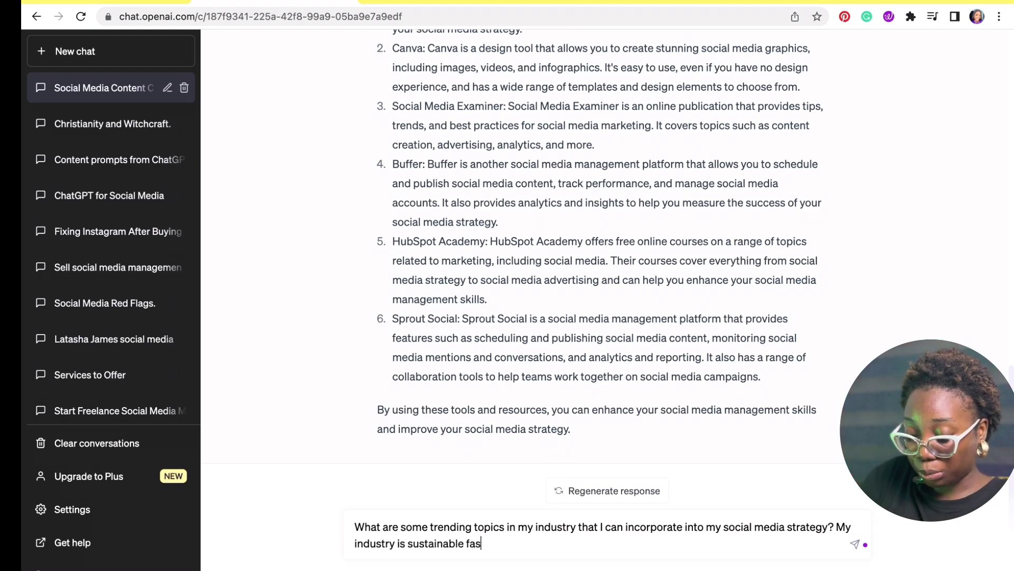
text(hion)
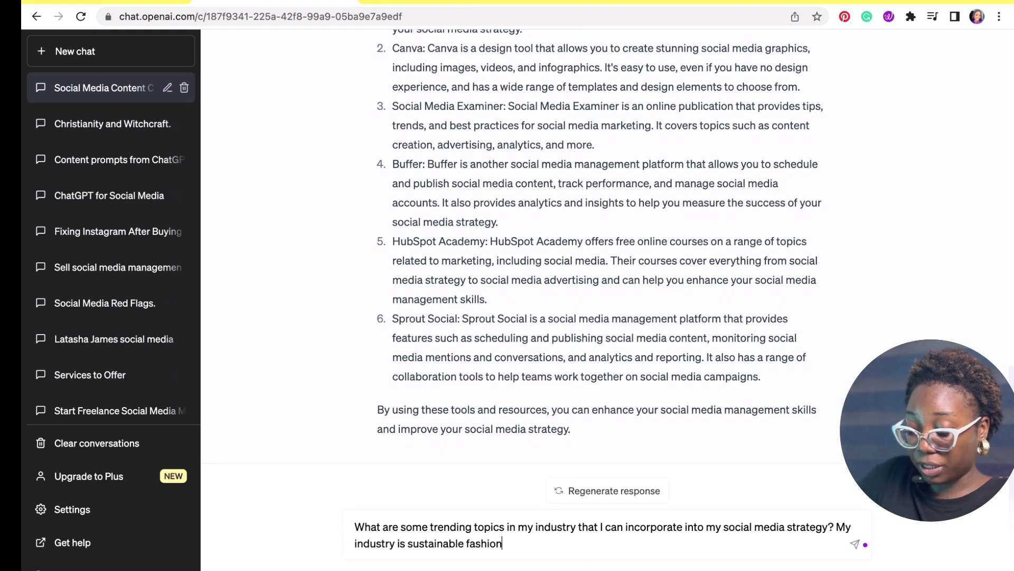
key(Return)
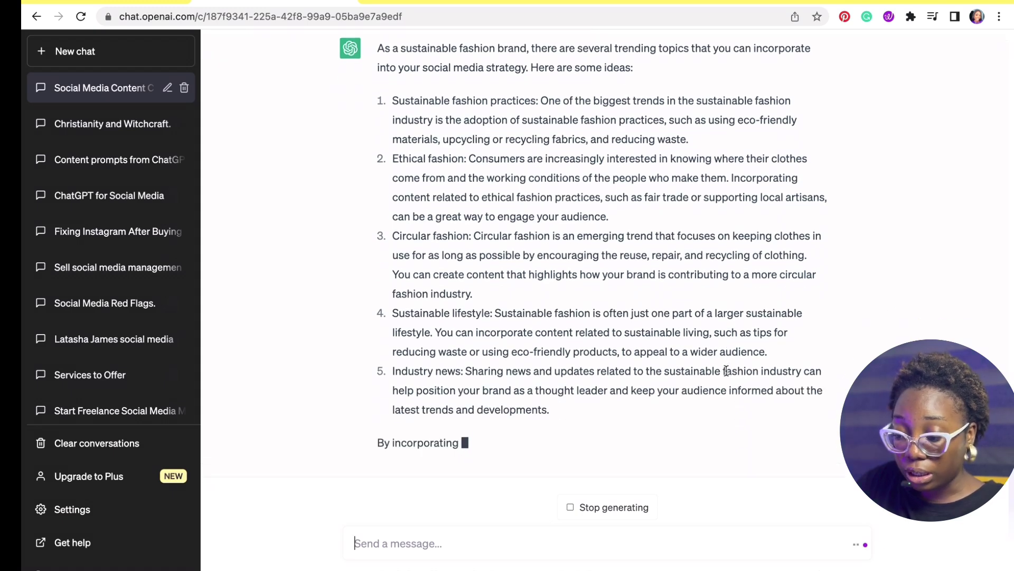
Step: Ask in the current chat "can you give me content ideas based on these trending topics?" and send the message
scroll(746, 316, up, 3)
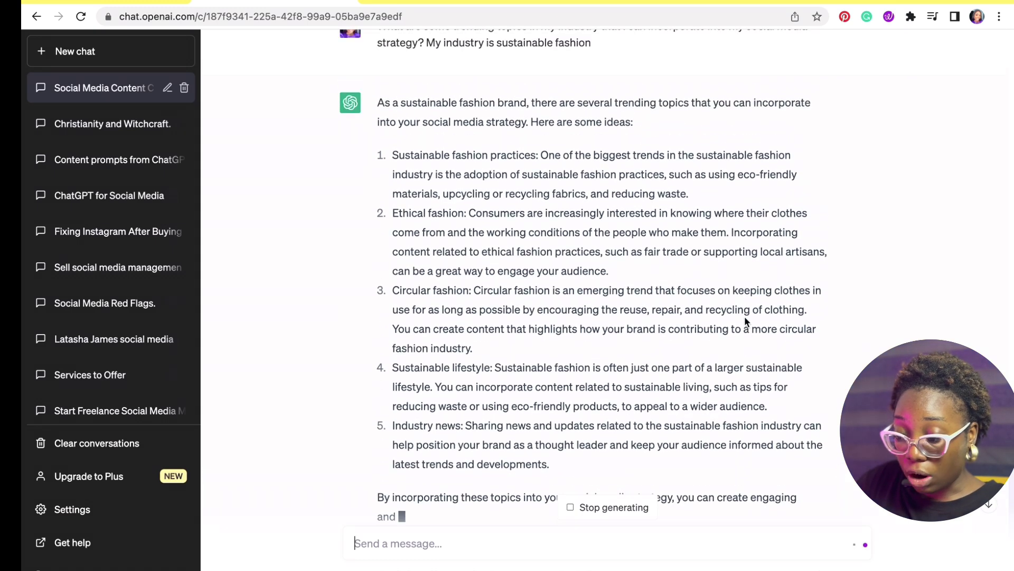
scroll(745, 317, down, 3)
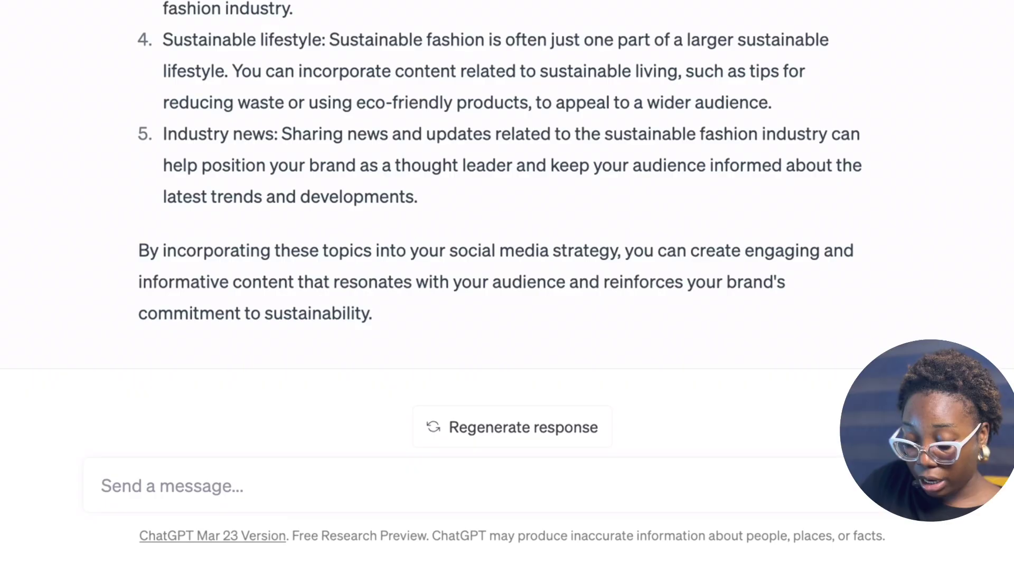
text(can you give m)
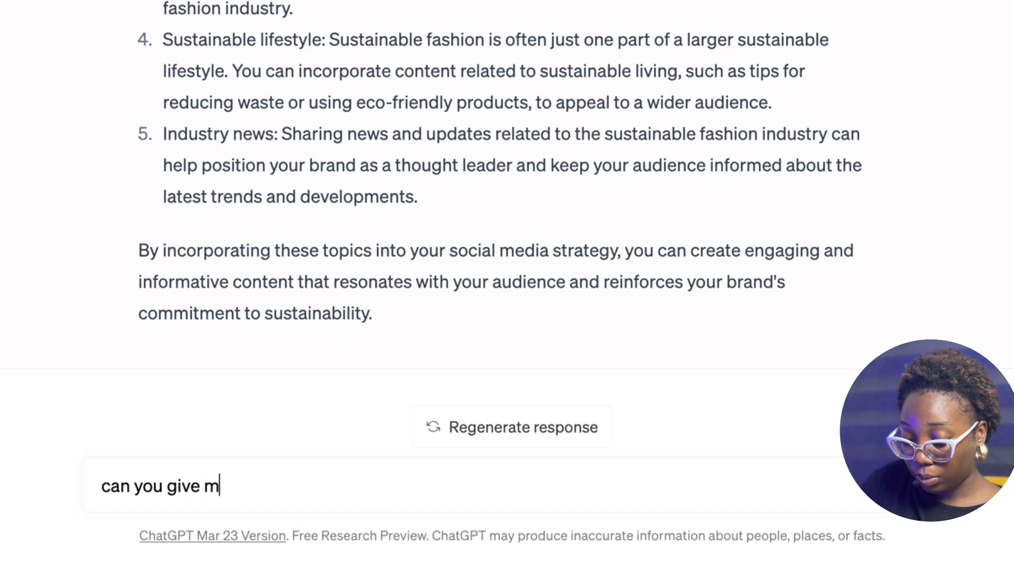
text(e congt)
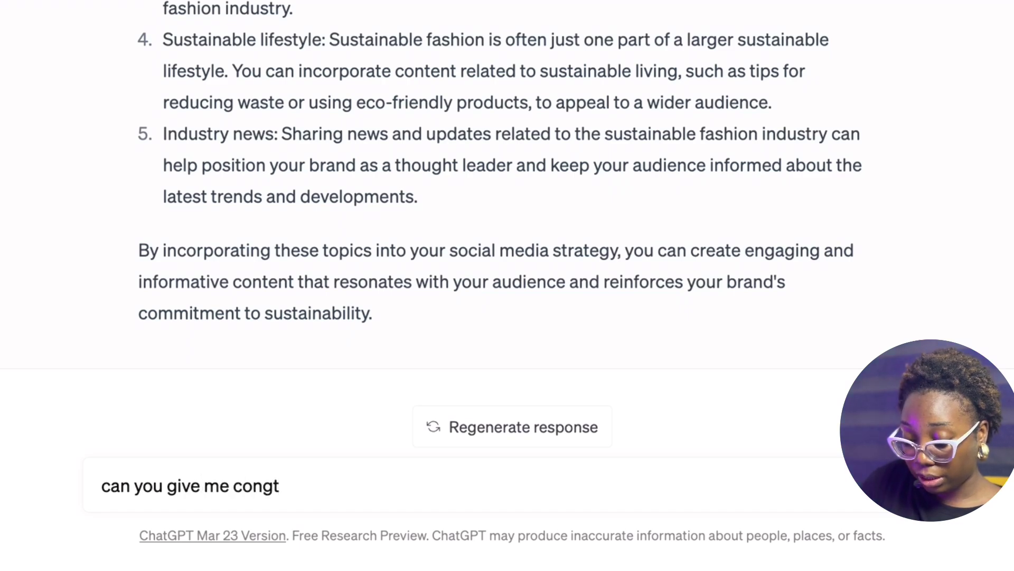
key(BackSpace)
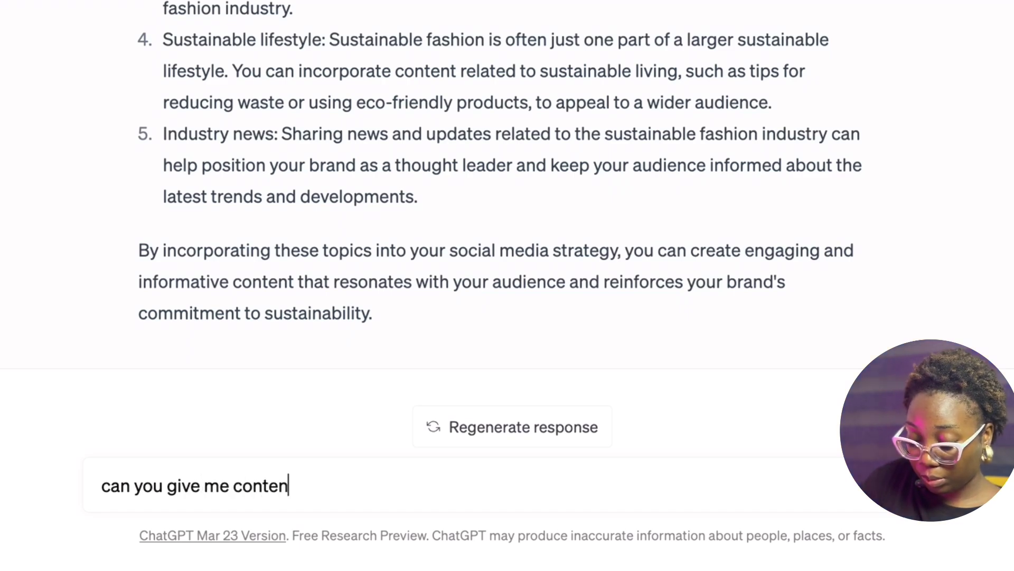
text(tent ideas )
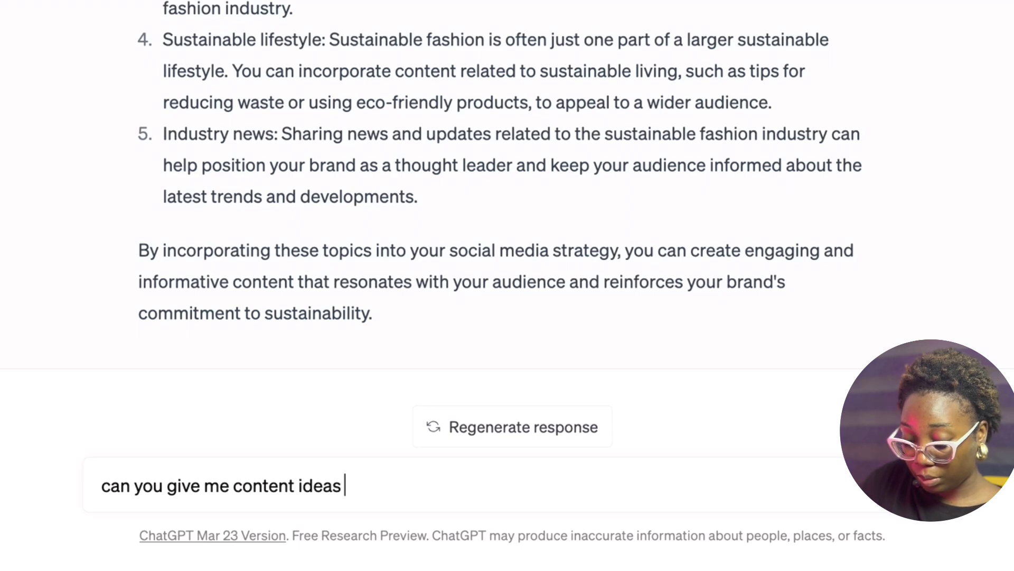
text(based on th)
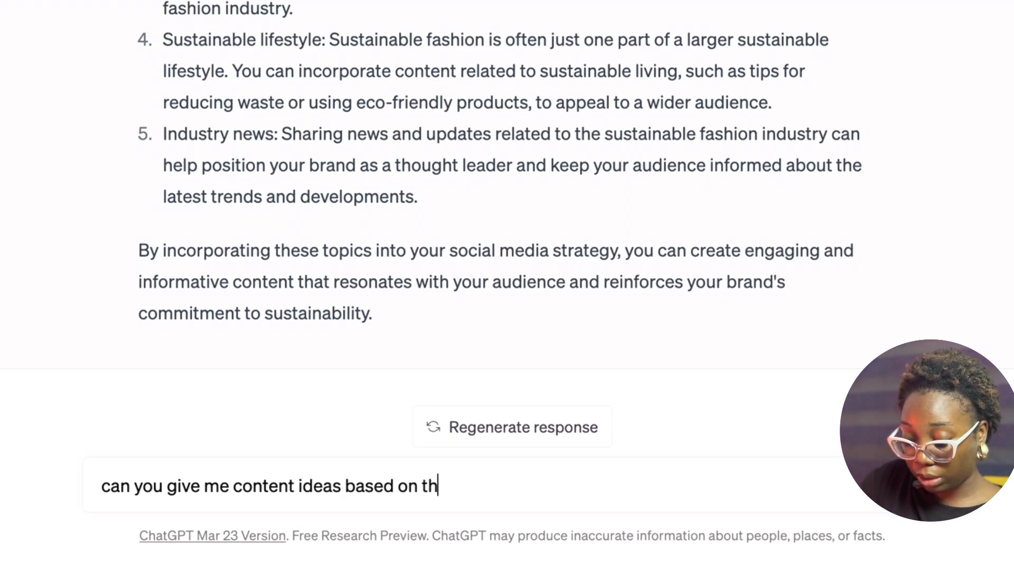
text(ese trendi)
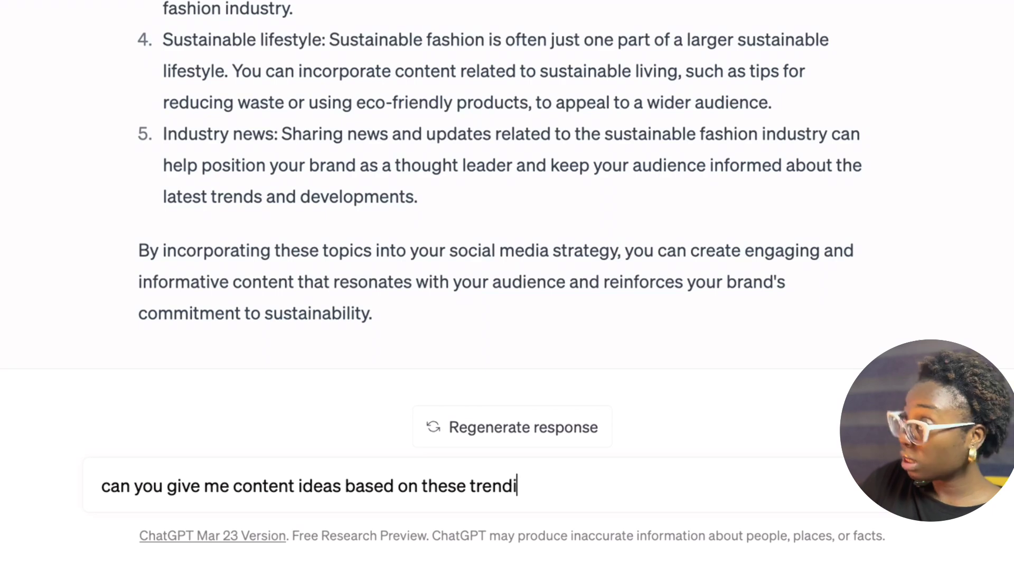
text(ng topoi)
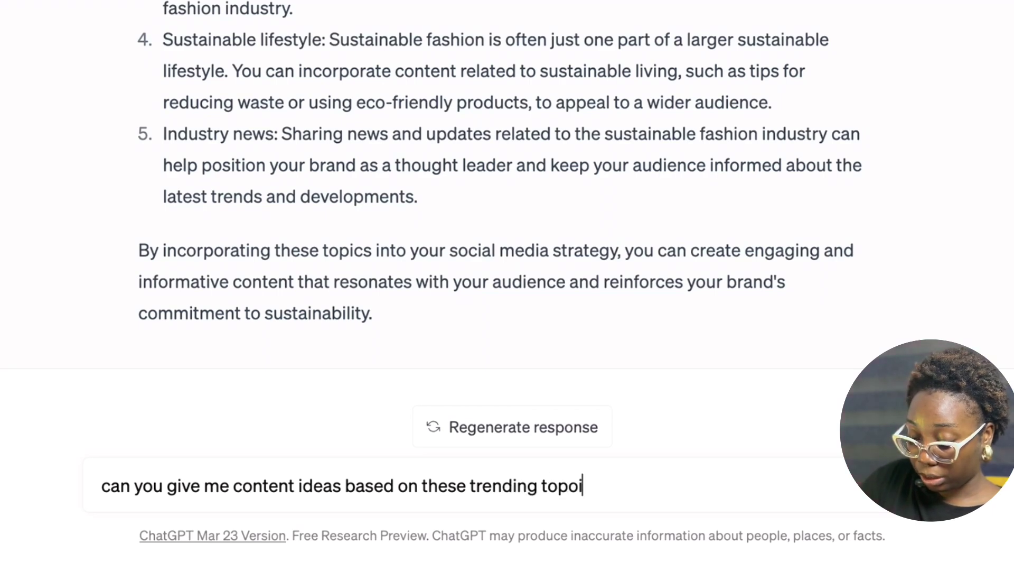
text(cs)
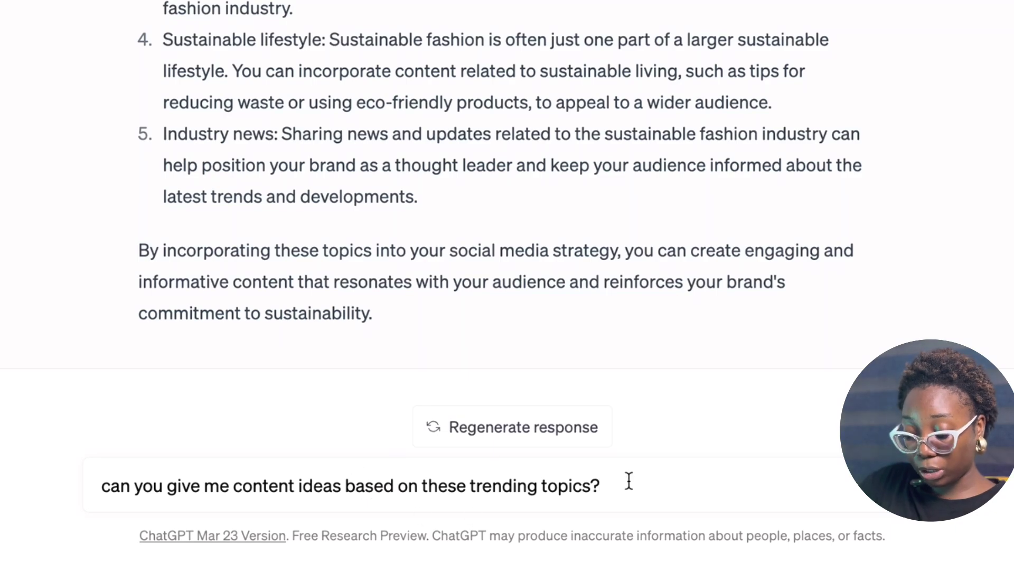
text(?)
key(Return)
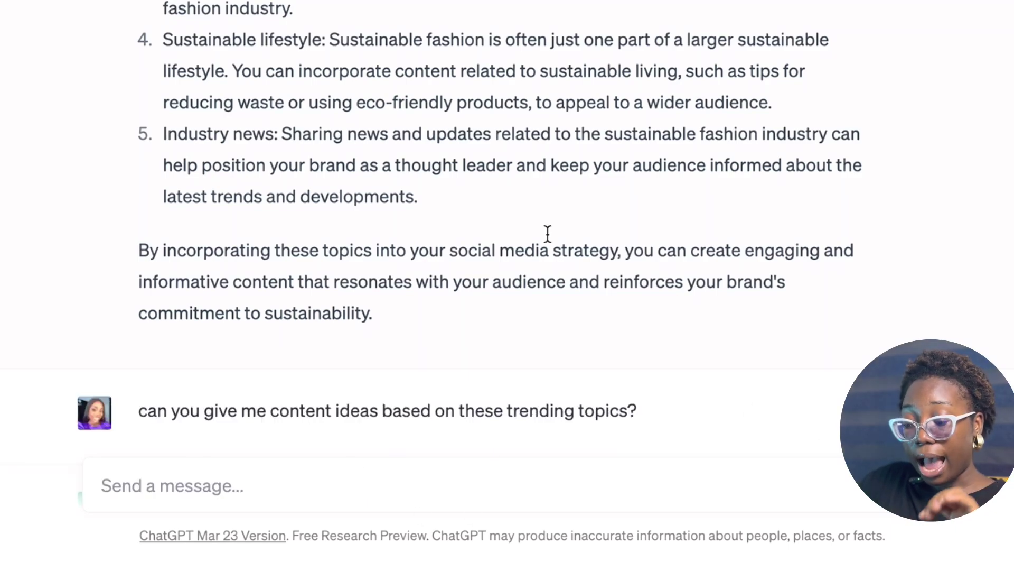
Step: Send the follow-up message "Thank you so much. Please go ahead to create group hashtags for instagram for each of these trending topics"
scroll(546, 161, up, 5)
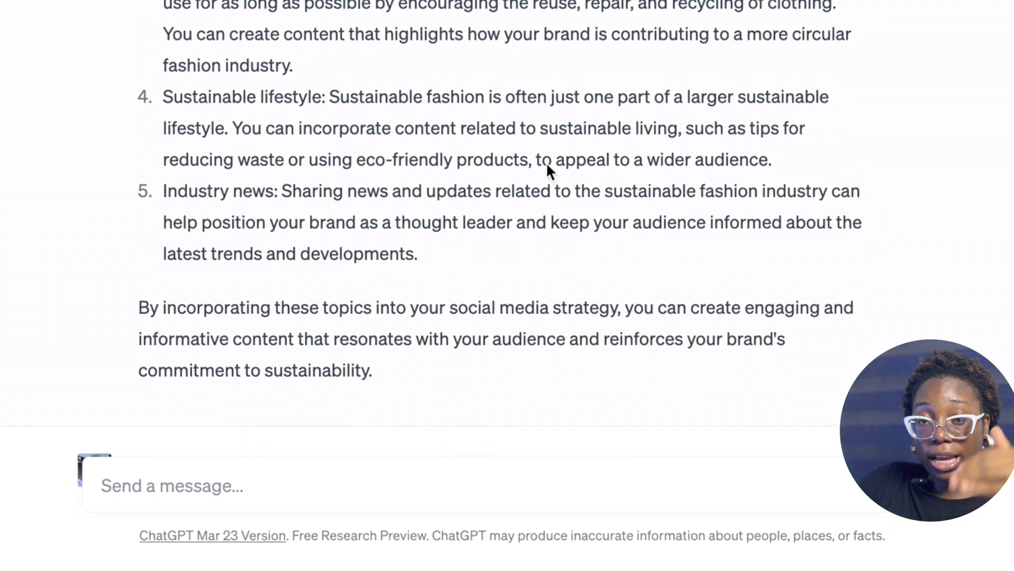
scroll(546, 162, up, 8)
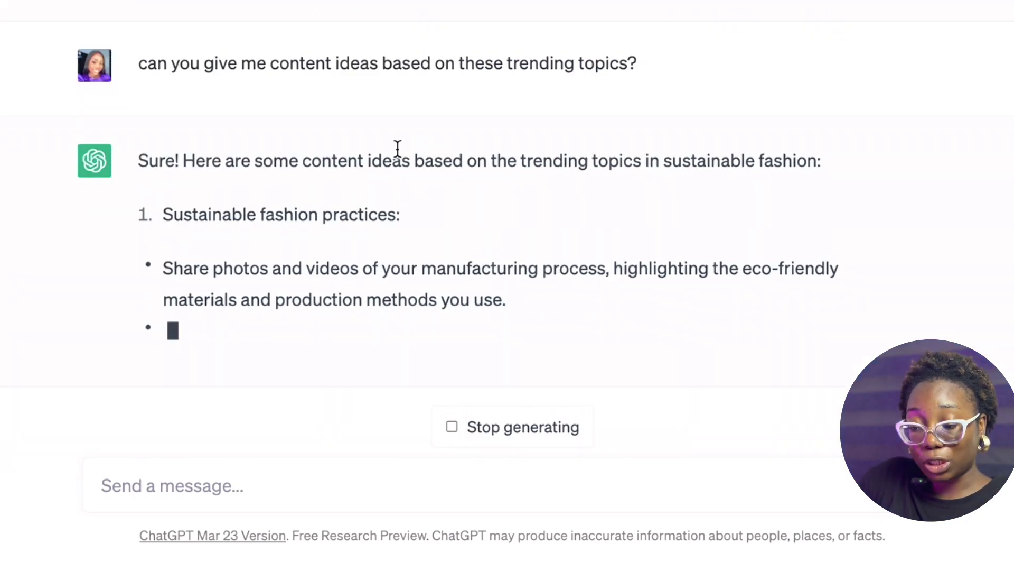
scroll(397, 148, up, 6)
scroll(397, 148, up, 4)
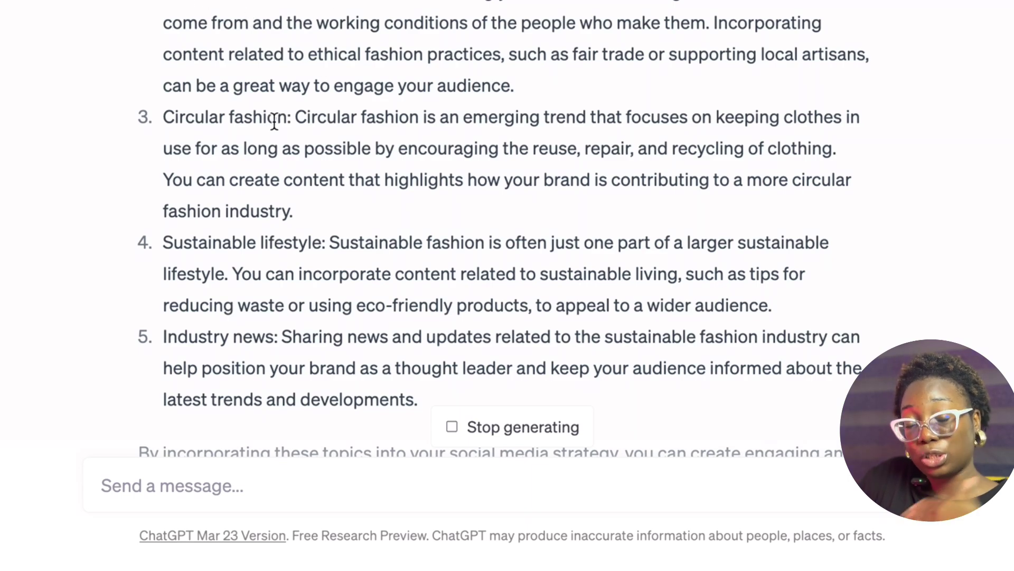
scroll(274, 123, down, 15)
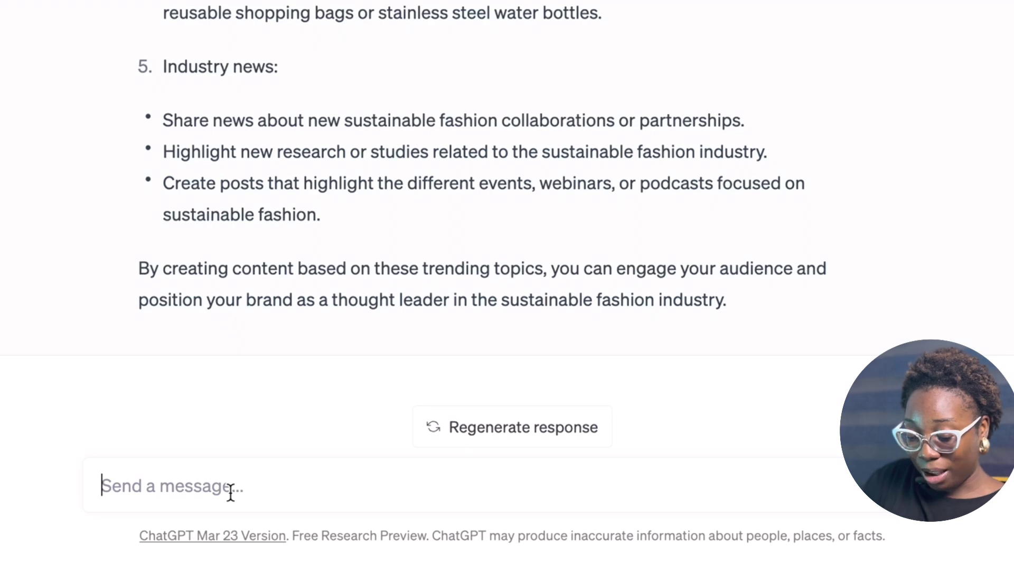
text(Thank)
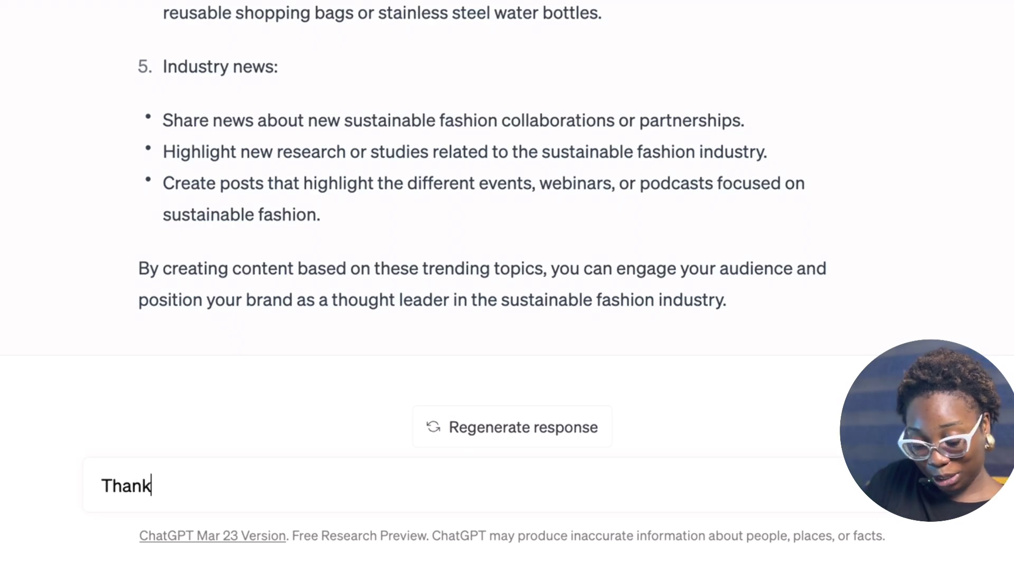
text( you s)
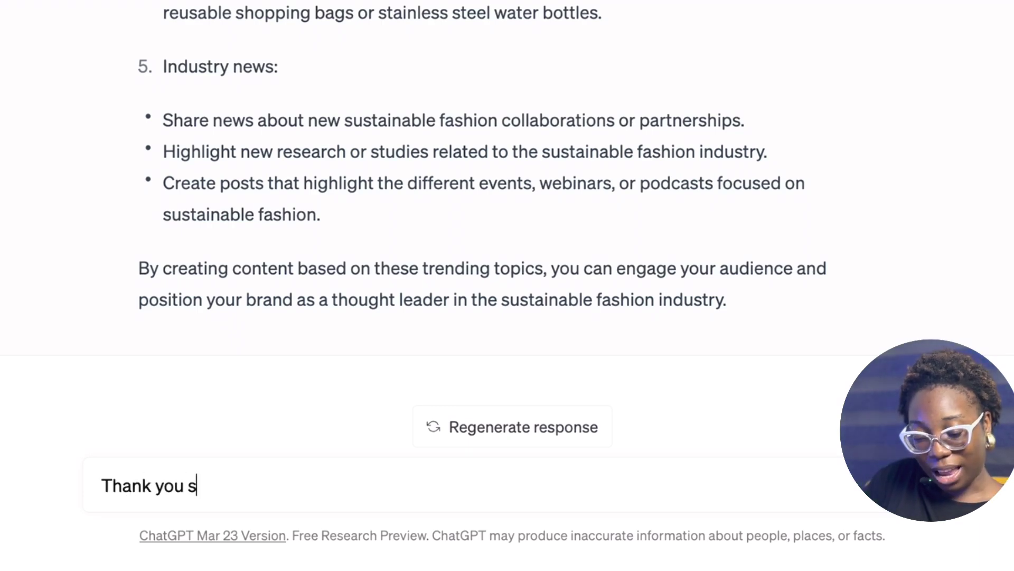
text(o much. Pleas)
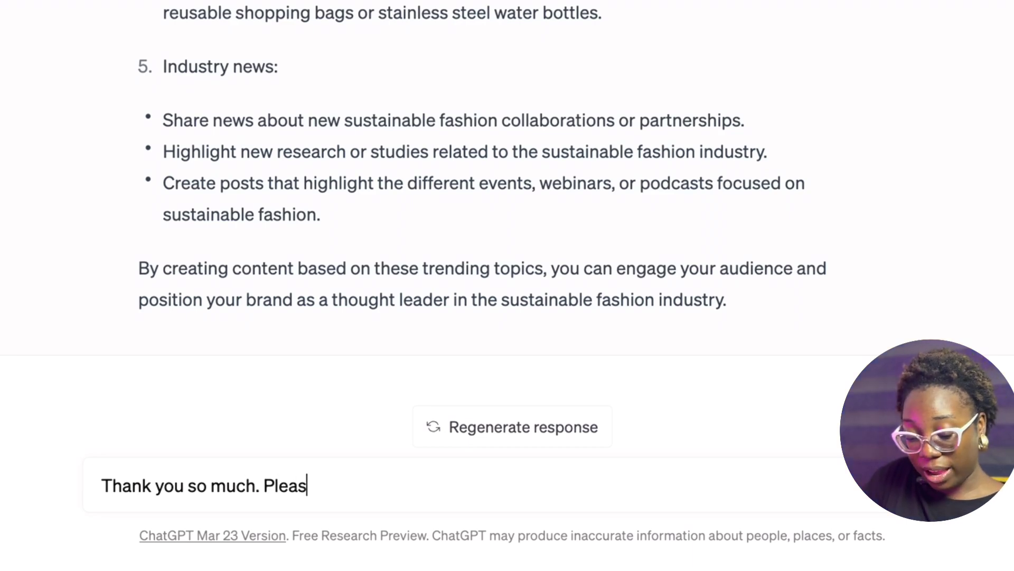
text(e go ahead t)
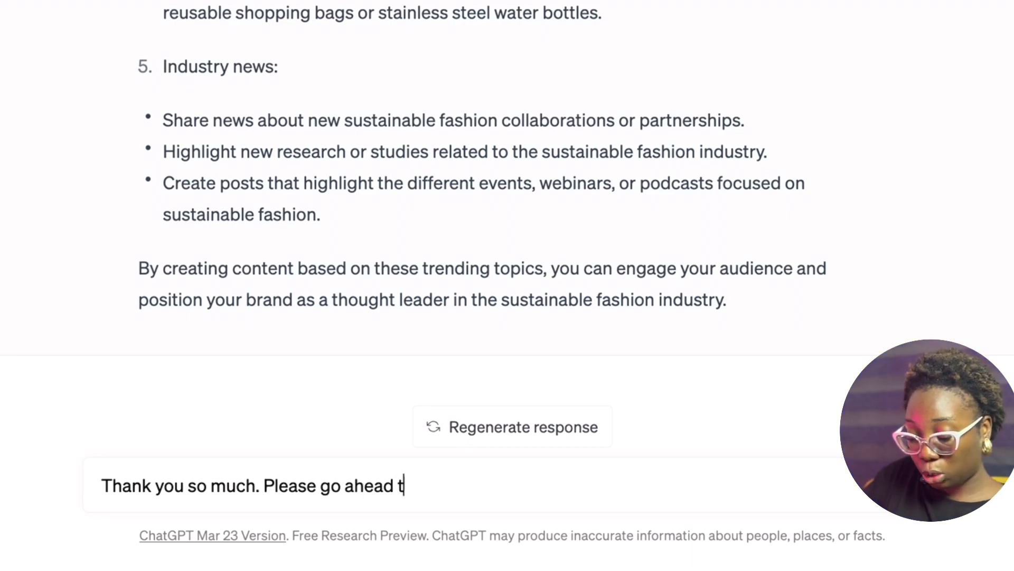
text(o create gro)
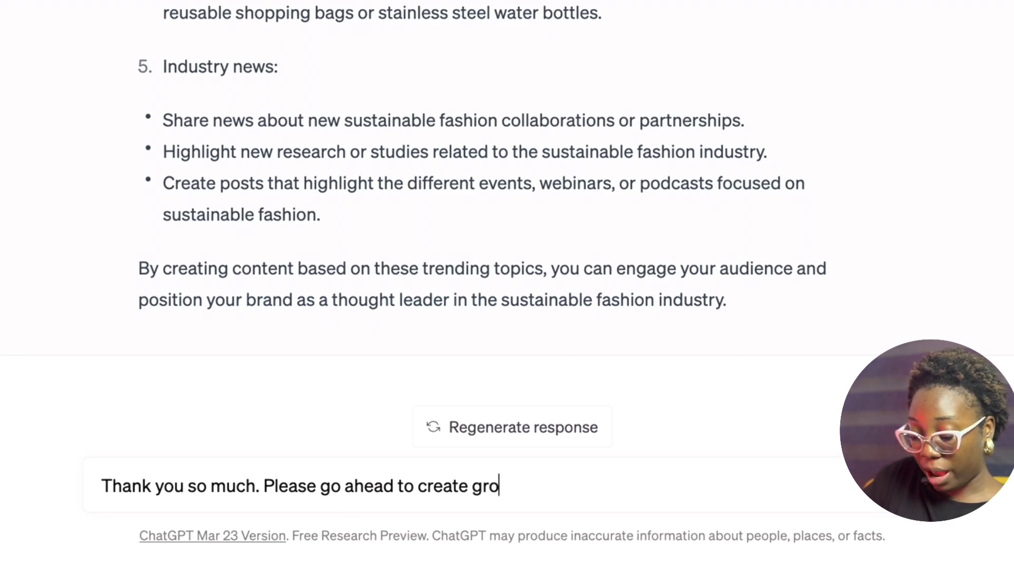
text(up hashtags )
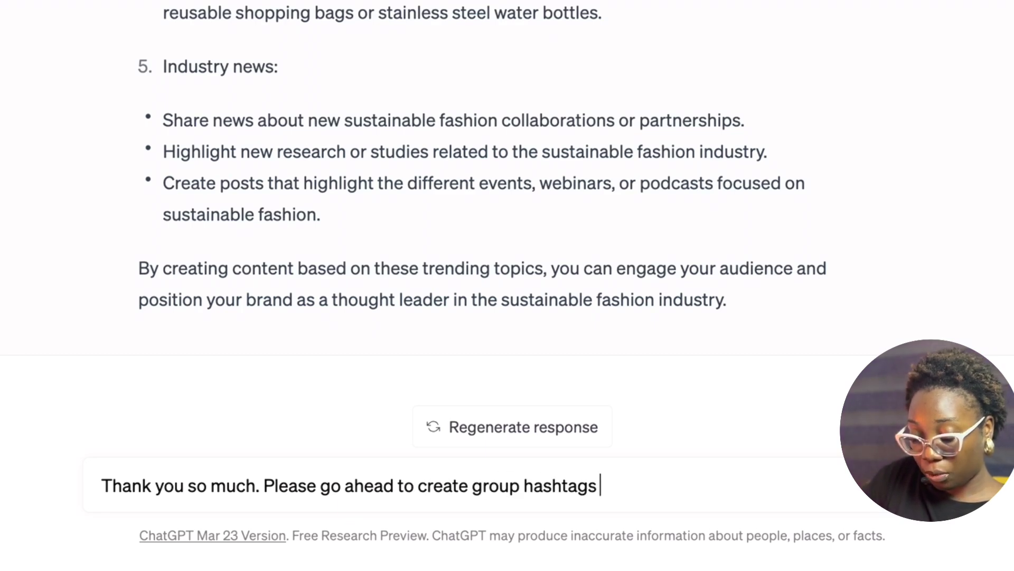
text(for instagram for each of these tr)
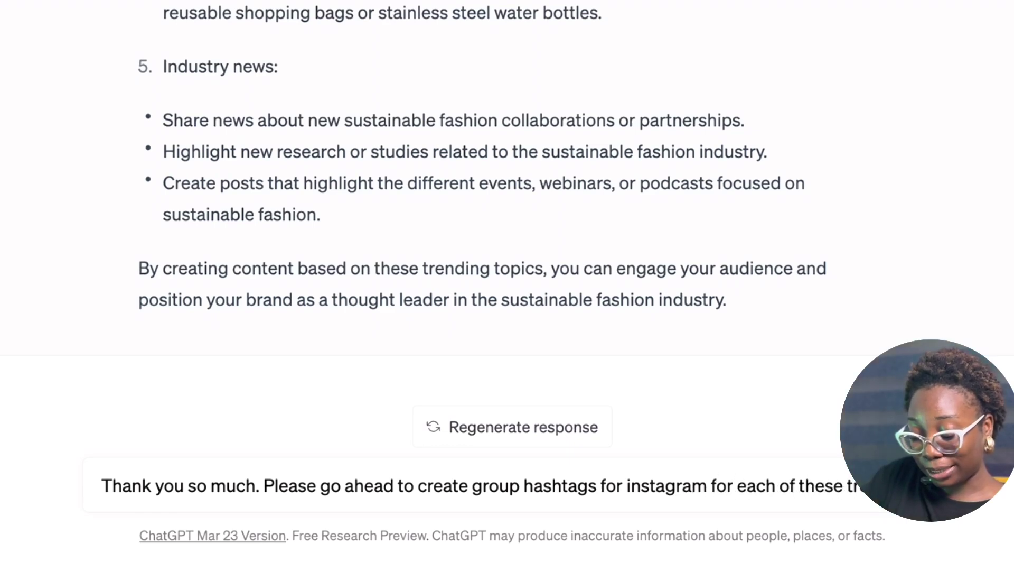
text(ending topics)
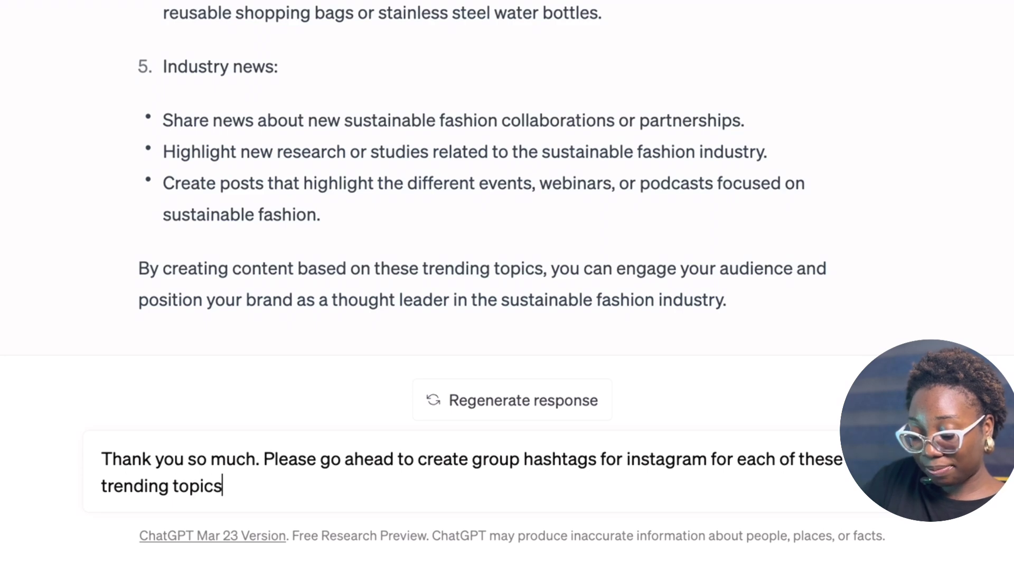
key(Return)
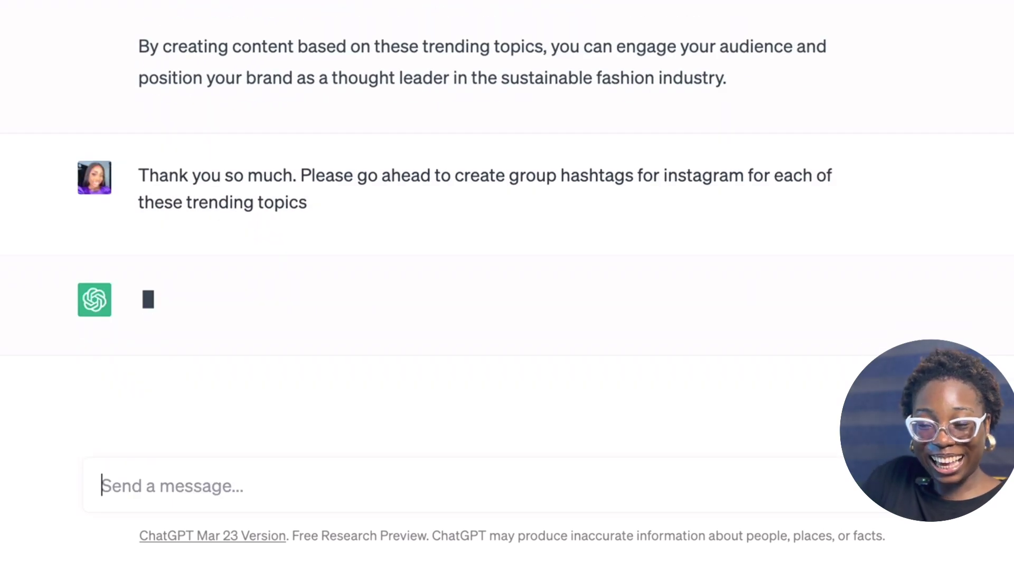